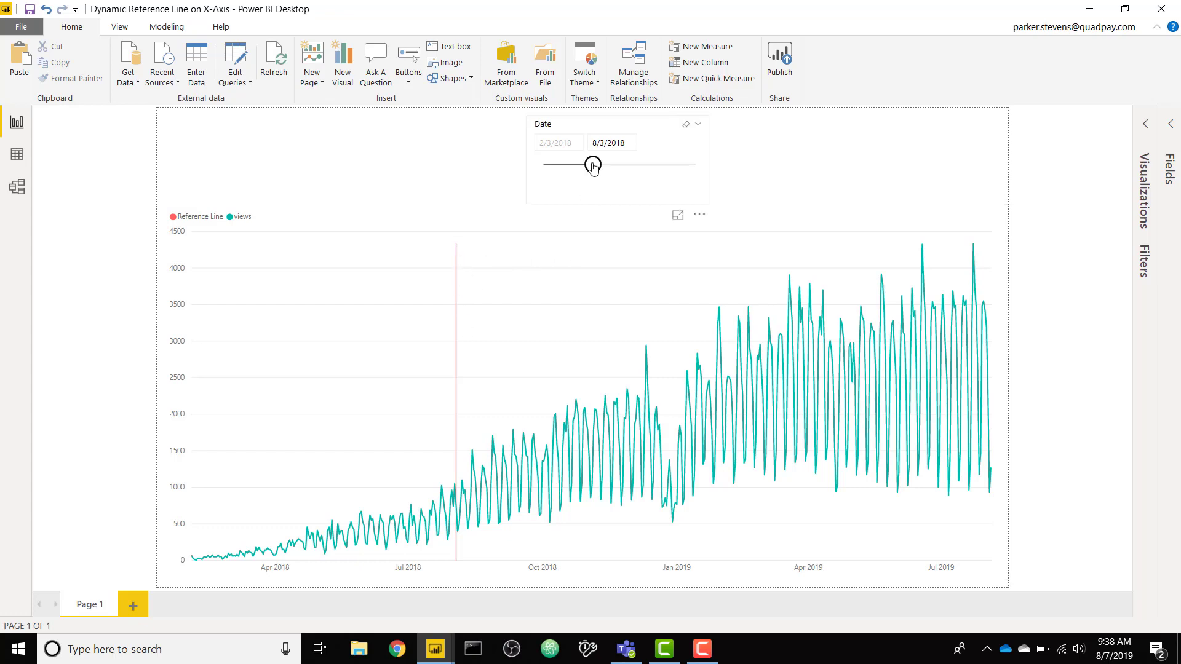
# Drag the Date slicer's end date to 11/8/2018, back to 7/31/2018, then forward to 11/8/2018.
pyautogui.moveTo(592, 164); pyautogui.dragTo(636, 165)
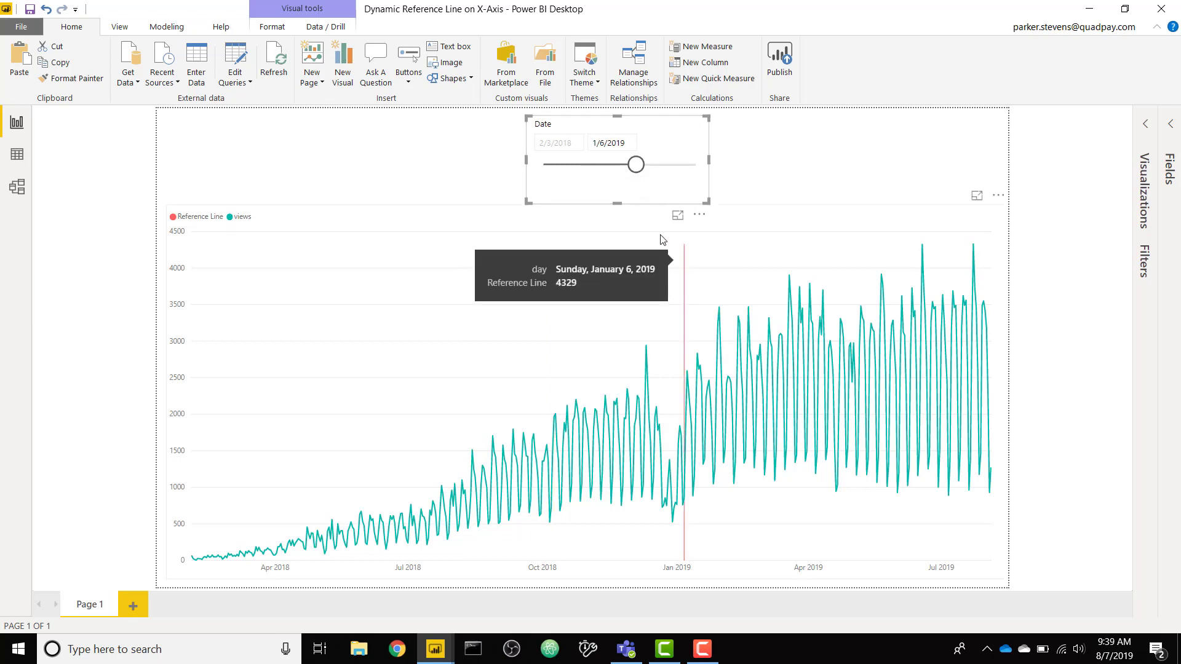
pyautogui.moveTo(639, 170); pyautogui.dragTo(594, 163)
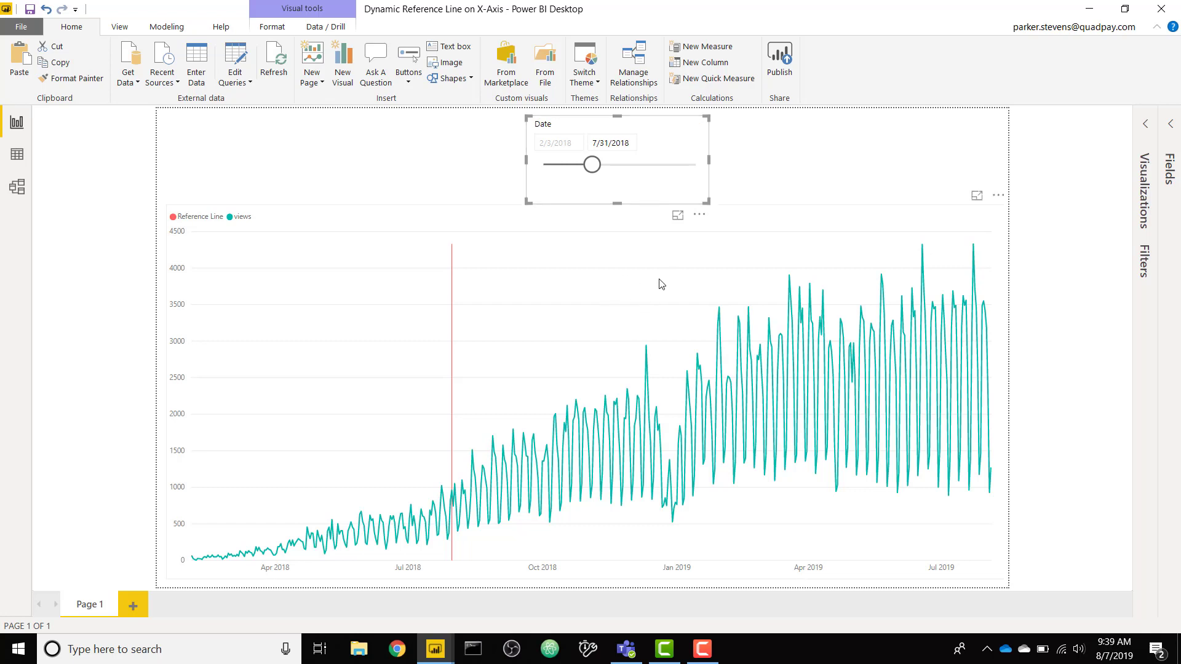
pyautogui.moveTo(592, 164); pyautogui.dragTo(619, 164)
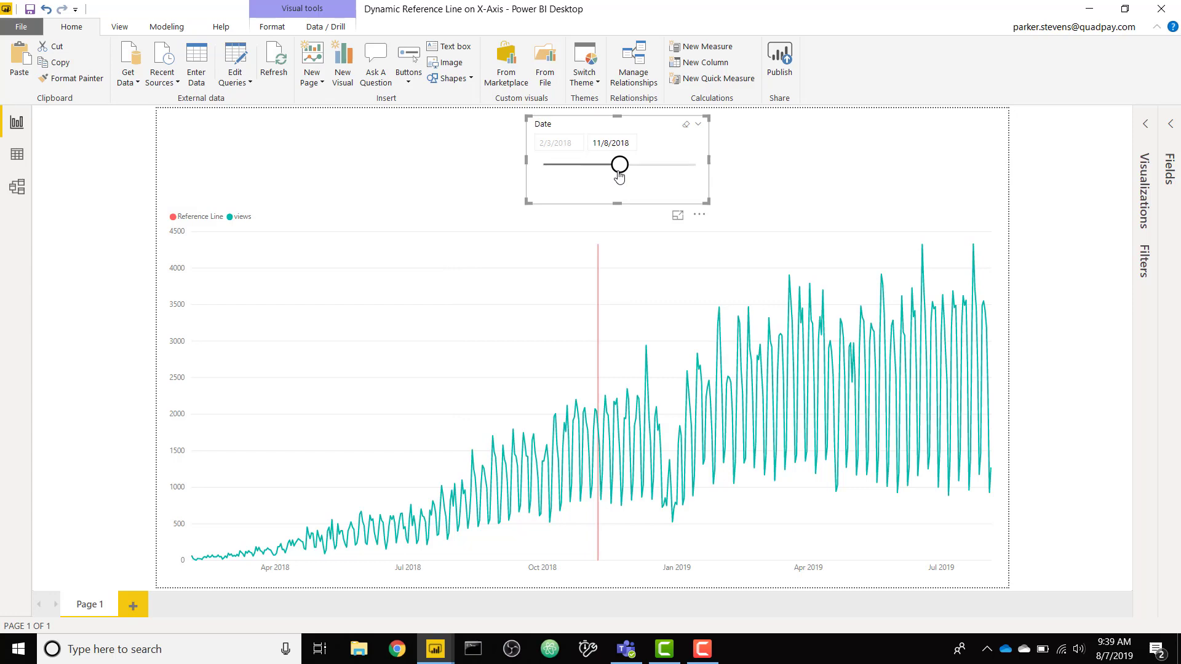
# In the Demo report, convert the daily views chart into a line and clustered column chart.
pyautogui.click(434, 649)
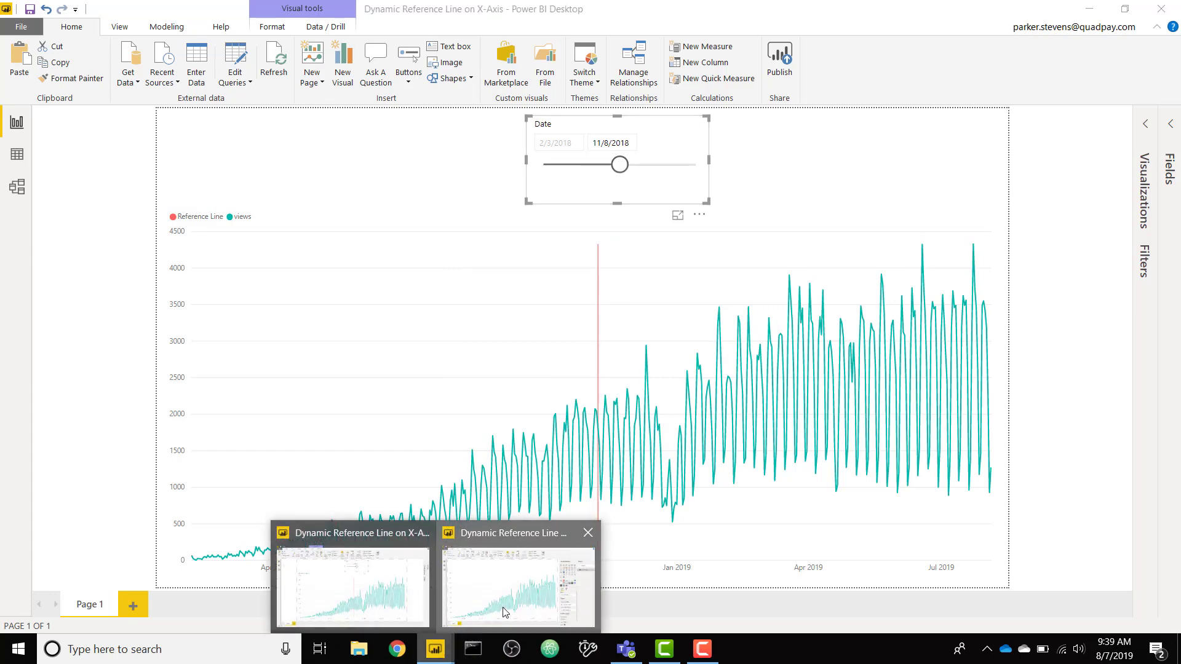
pyautogui.click(503, 612)
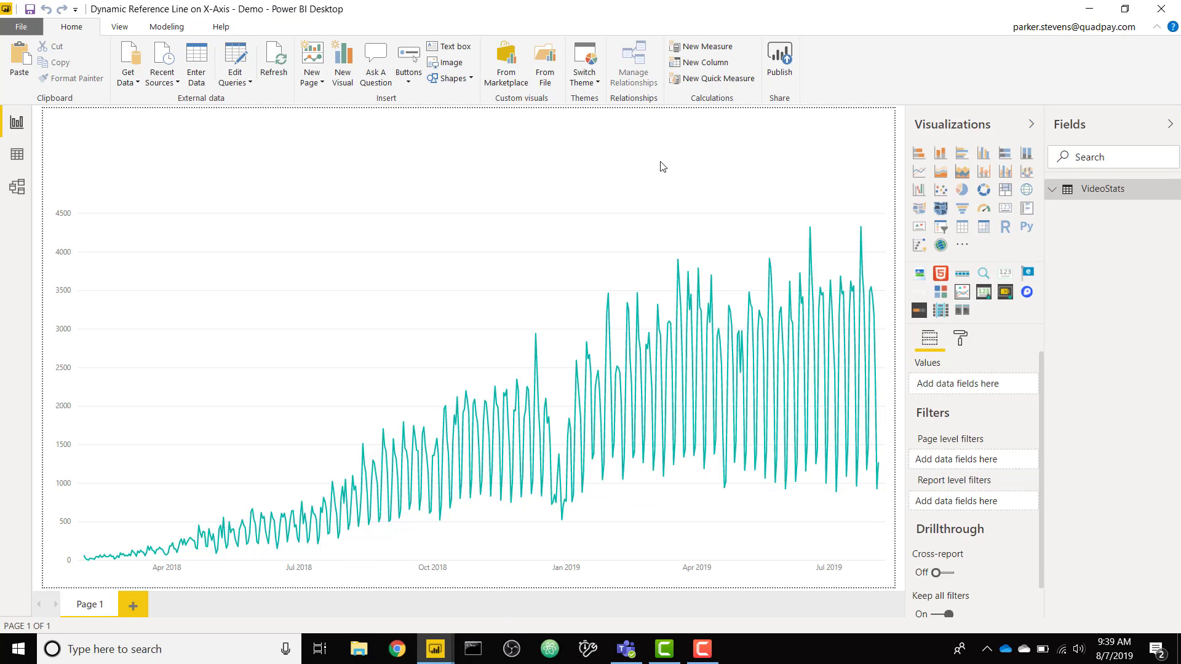
pyautogui.click(659, 231)
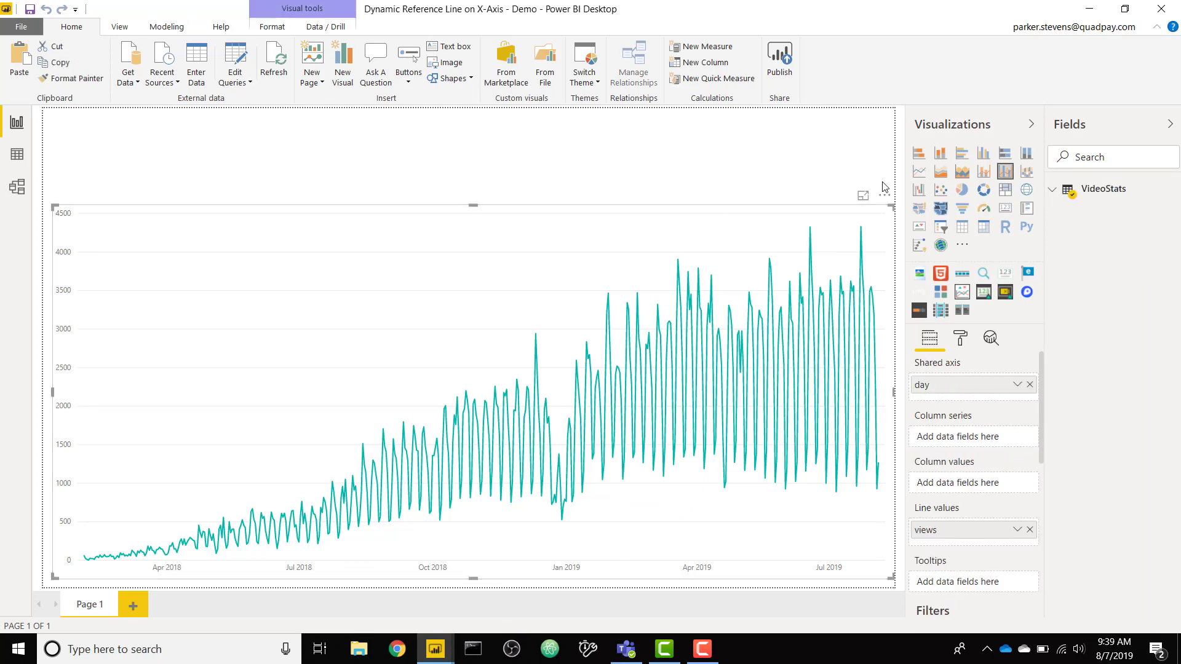
pyautogui.click(922, 175)
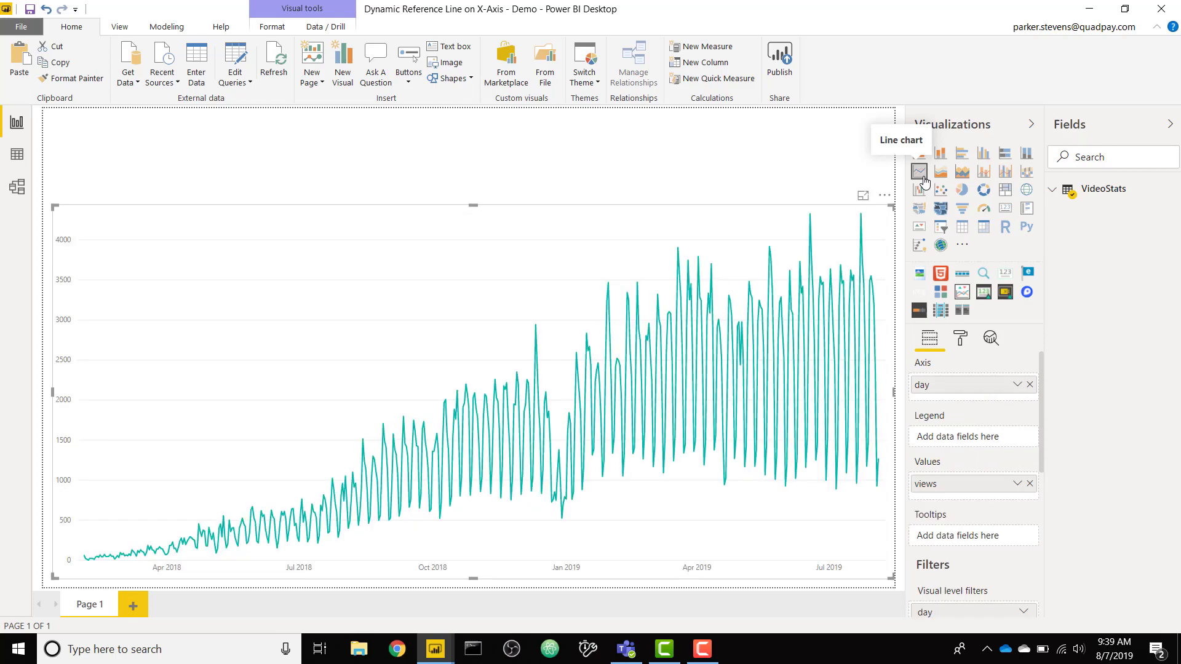
pyautogui.click(1007, 173)
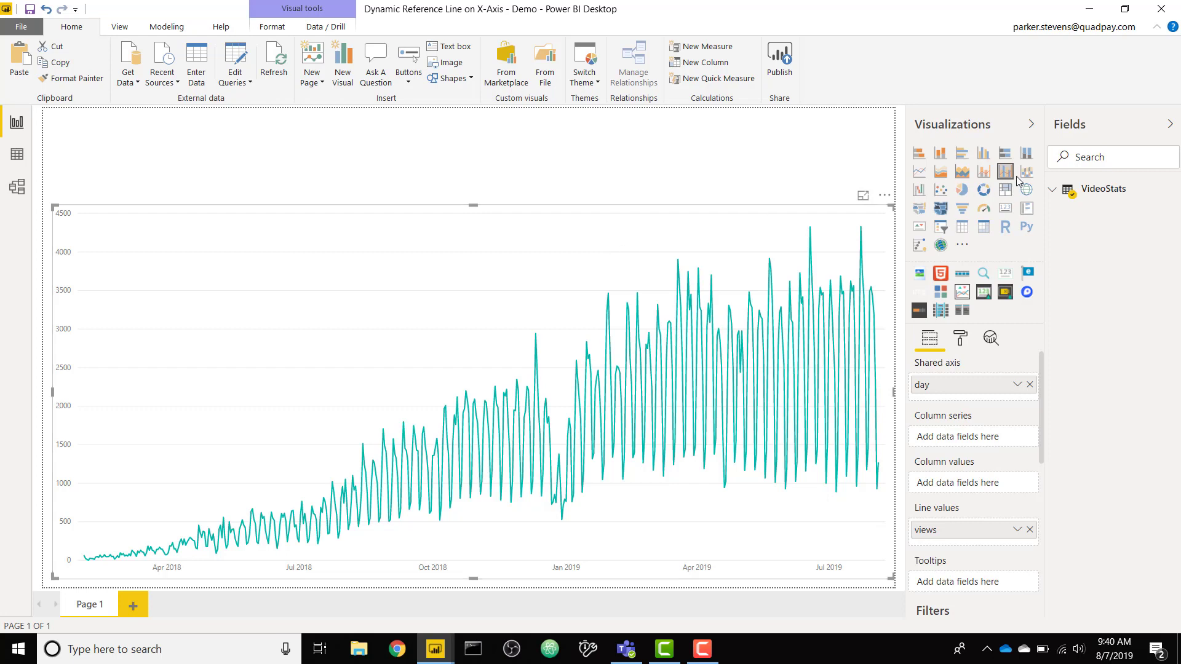
pyautogui.click(519, 168)
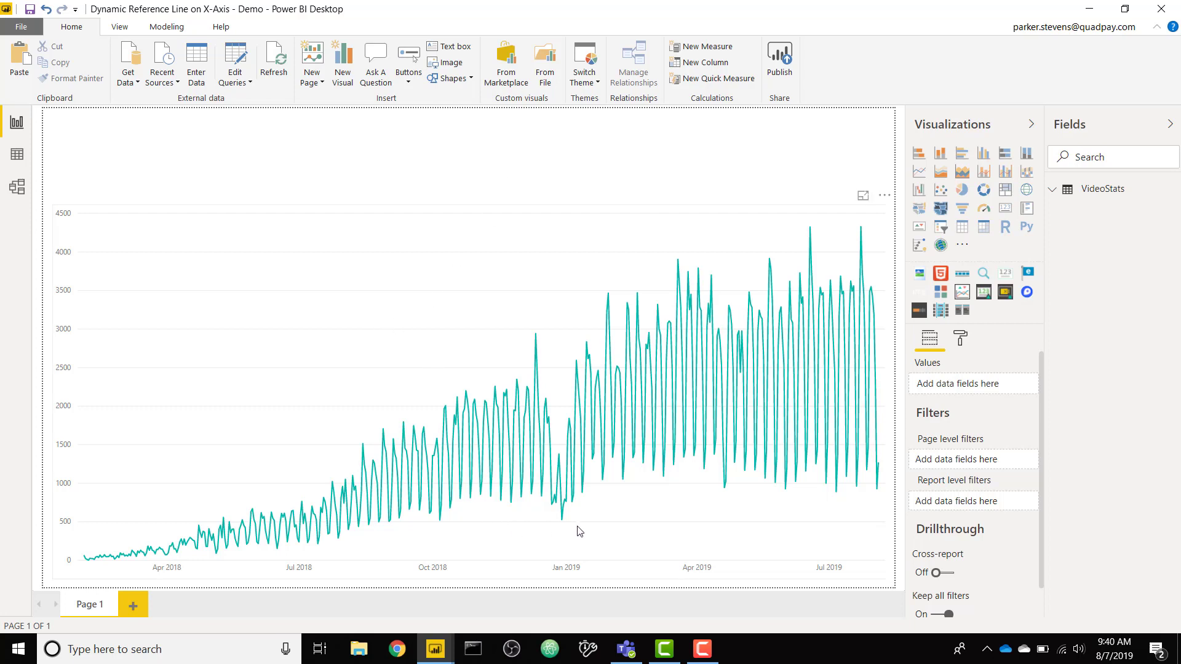
# Start a new calculated table named Date built on the CALENDAR function.
pyautogui.click(164, 28)
pyautogui.click(145, 60)
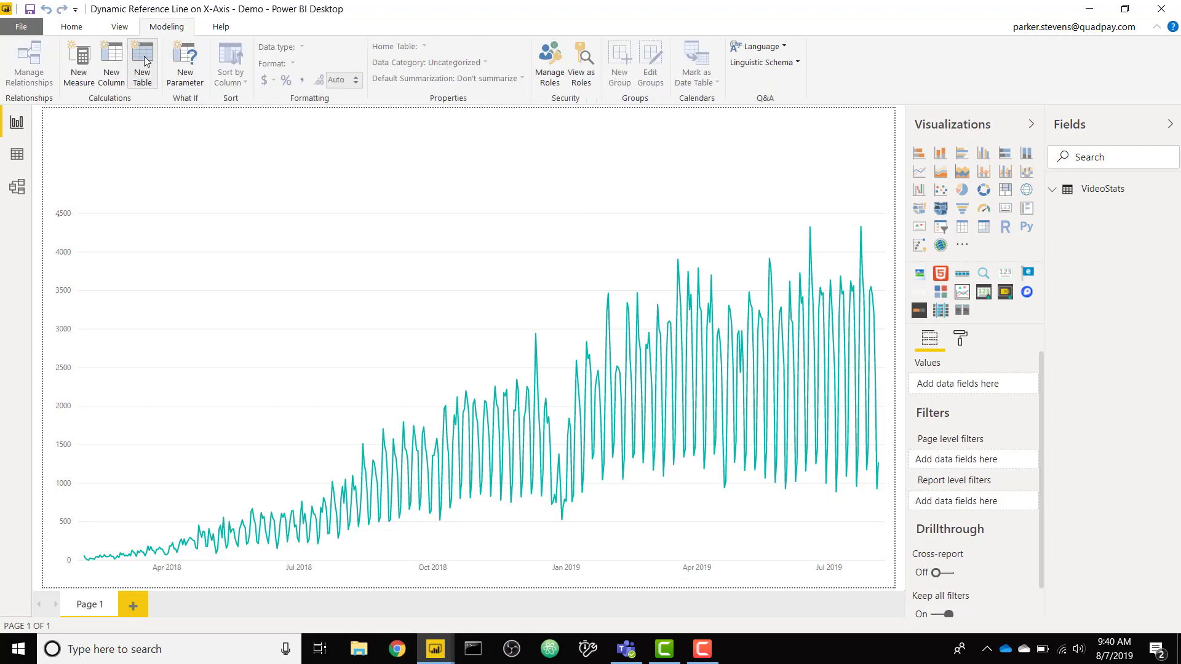
pyautogui.write('Date =')
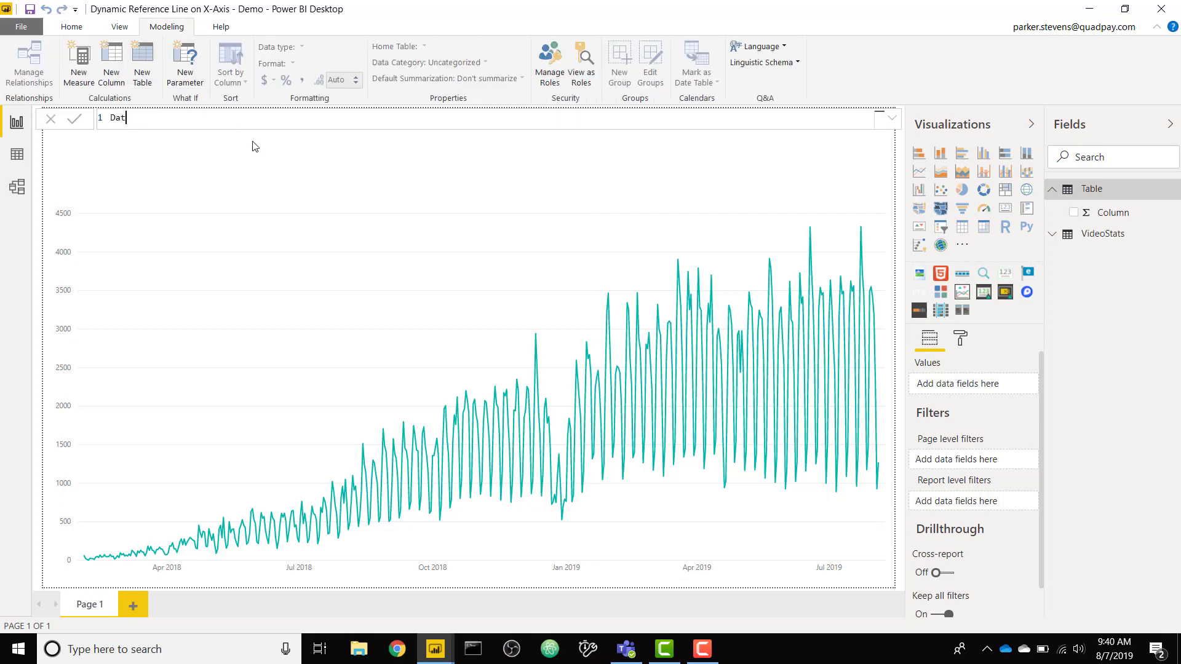
pyautogui.hotkey('shift', 'Return')
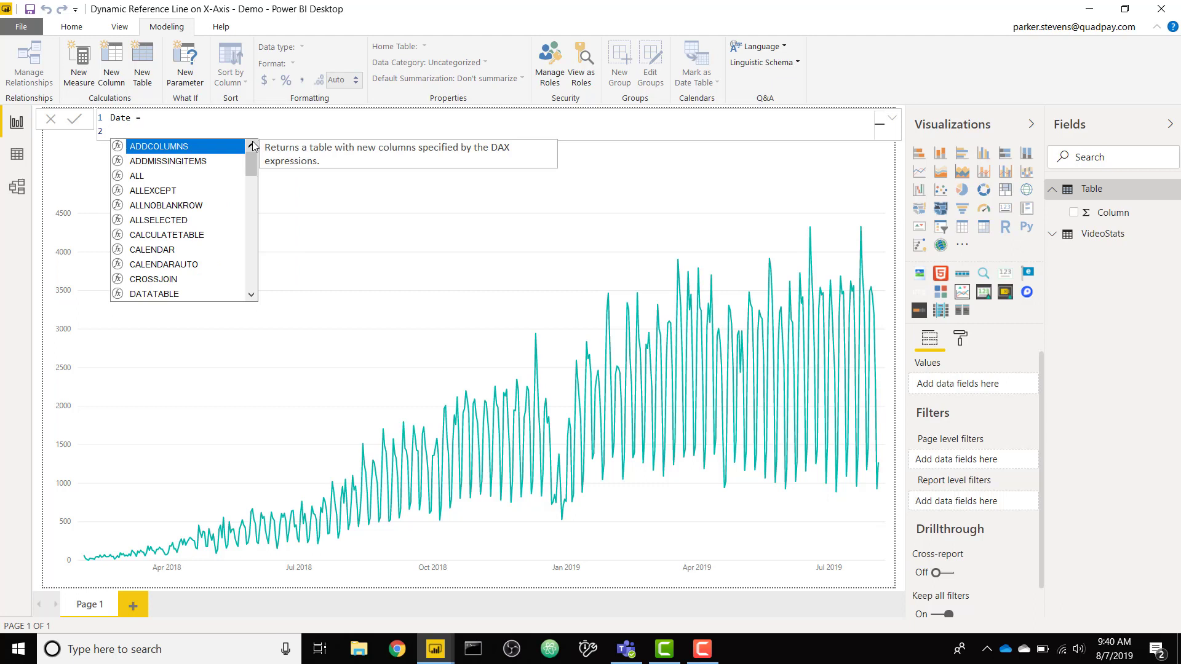
pyautogui.write('CALCULATETABLE(')
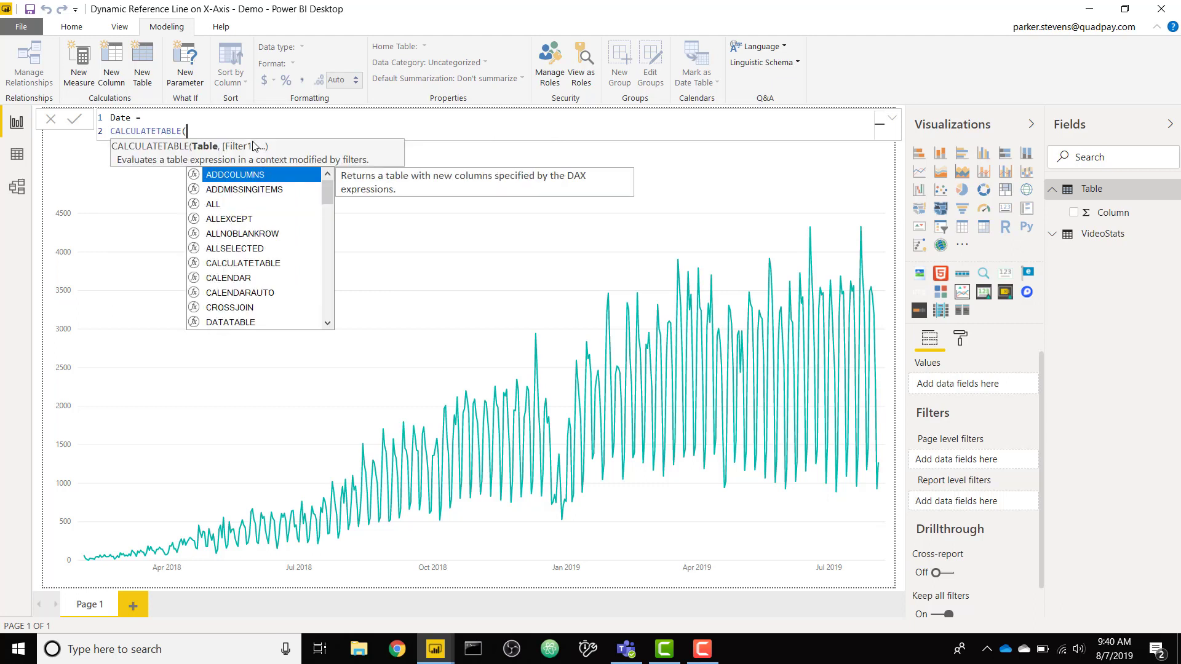
pyautogui.press('BackSpace')
pyautogui.press('BackSpace')
pyautogui.press('BackSpace')
pyautogui.press('BackSpace')
pyautogui.press('BackSpace')
pyautogui.press('BackSpace')
pyautogui.press('BackSpace')
pyautogui.press('BackSpace')
pyautogui.write('E')
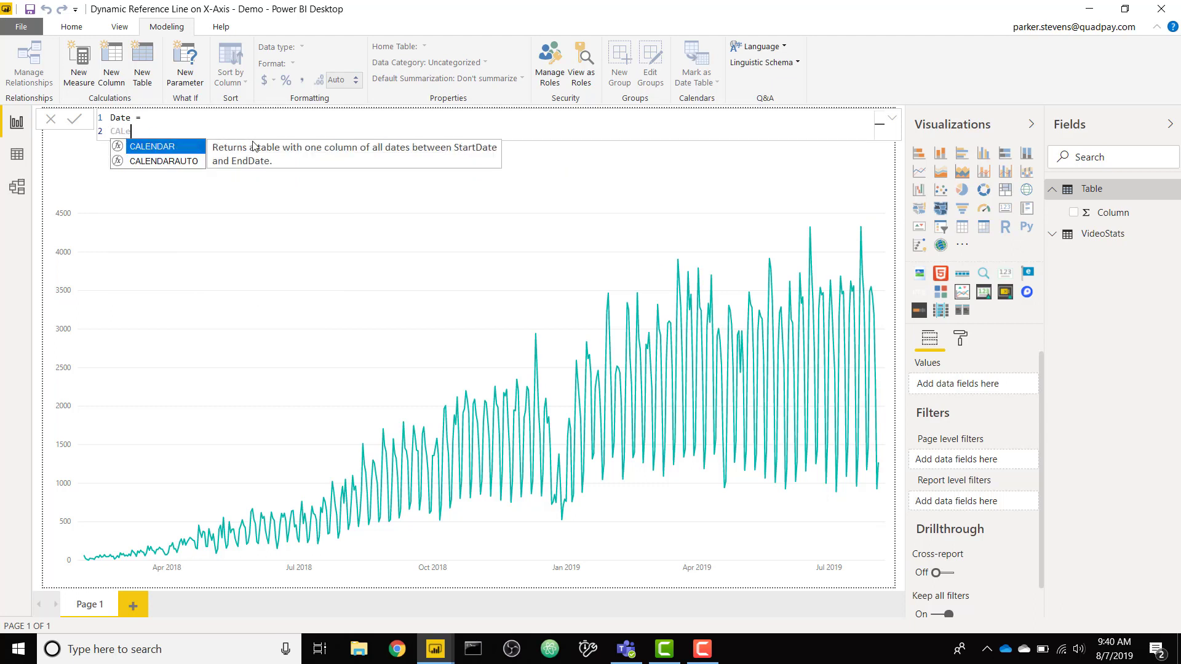
pyautogui.press('Tab')
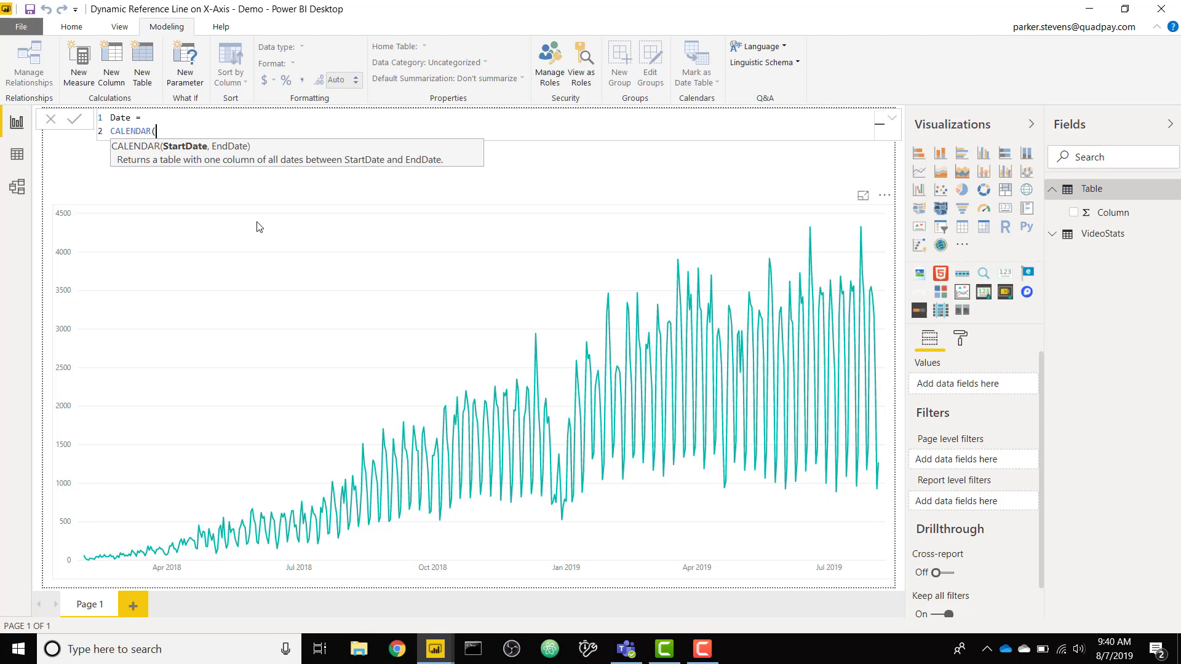
# Complete the formula as CALENDAR(DATE(2018,2,3),TODAY()), commit it, and view the table's data.
pyautogui.write('DATE')
pyautogui.press('Tab')
pyautogui.write('2018')
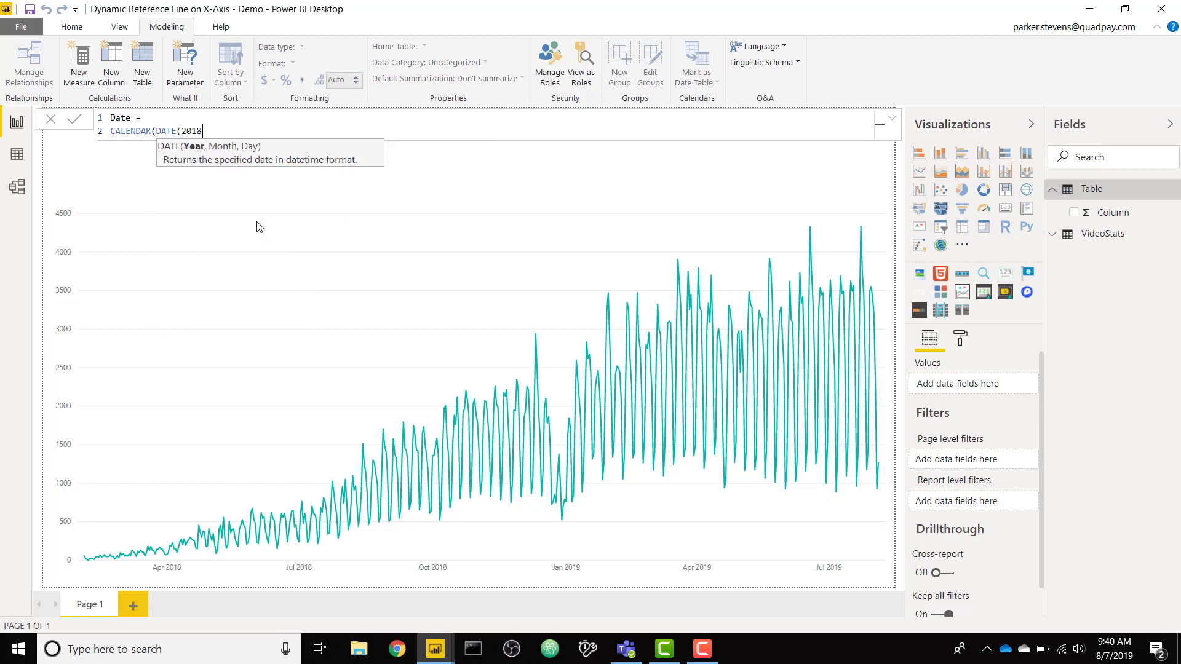
pyautogui.write(',2,3),TODY')
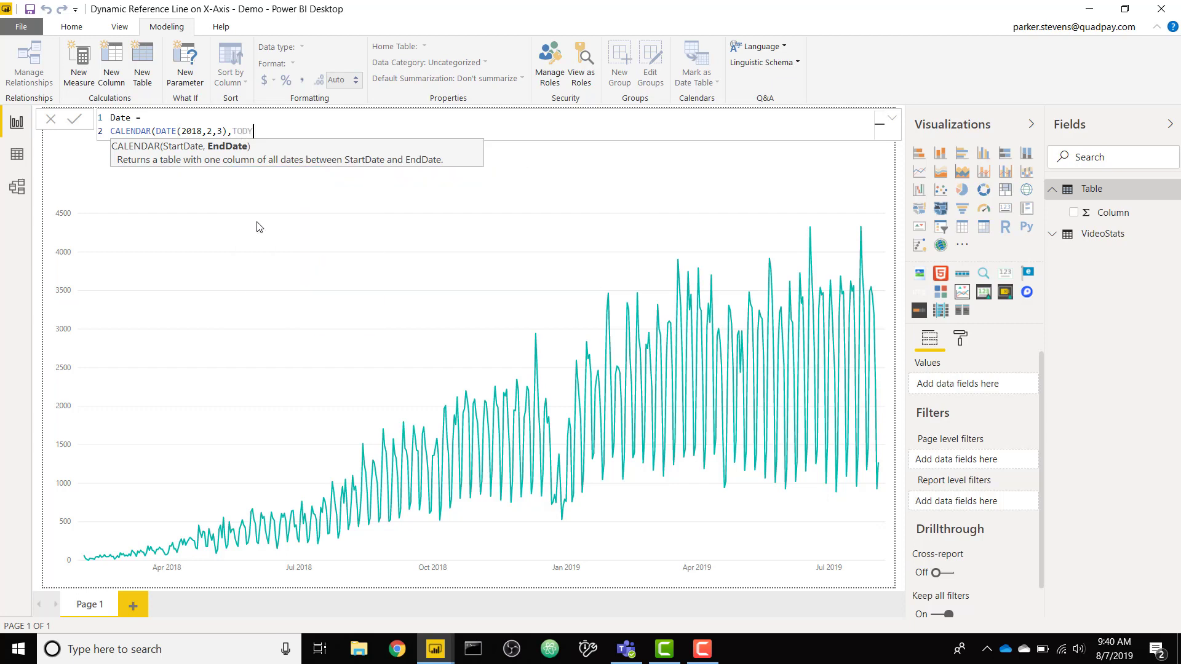
pyautogui.press('Tab')
pyautogui.write(')')
pyautogui.write(')')
pyautogui.press('Return')
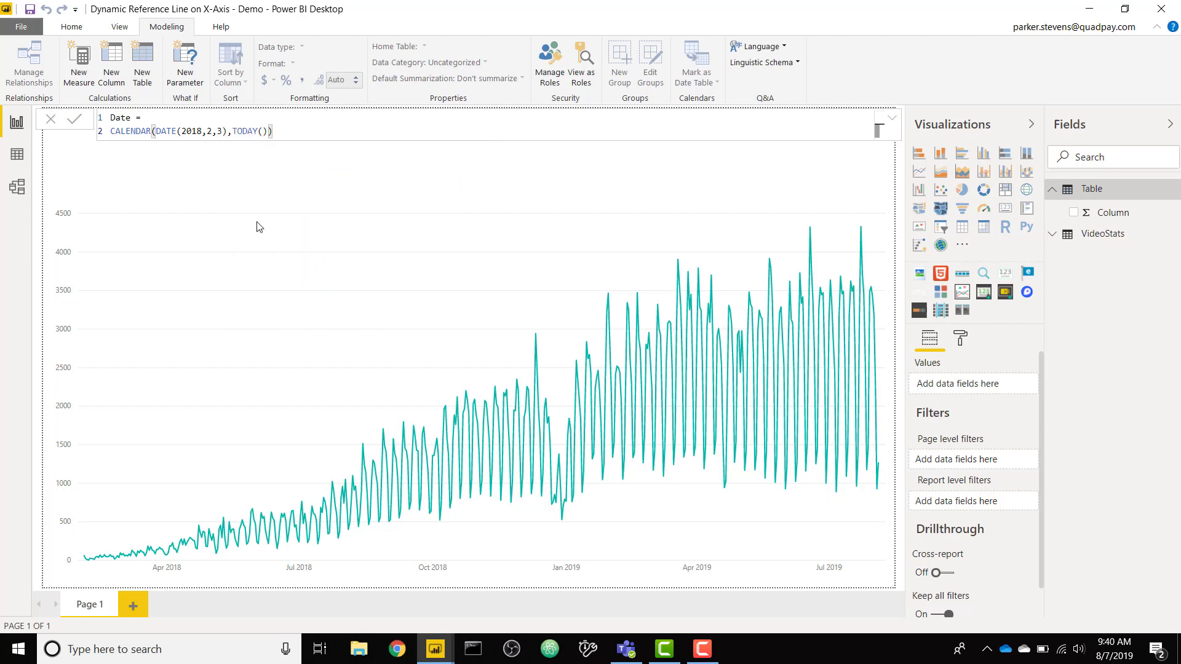
pyautogui.click(14, 155)
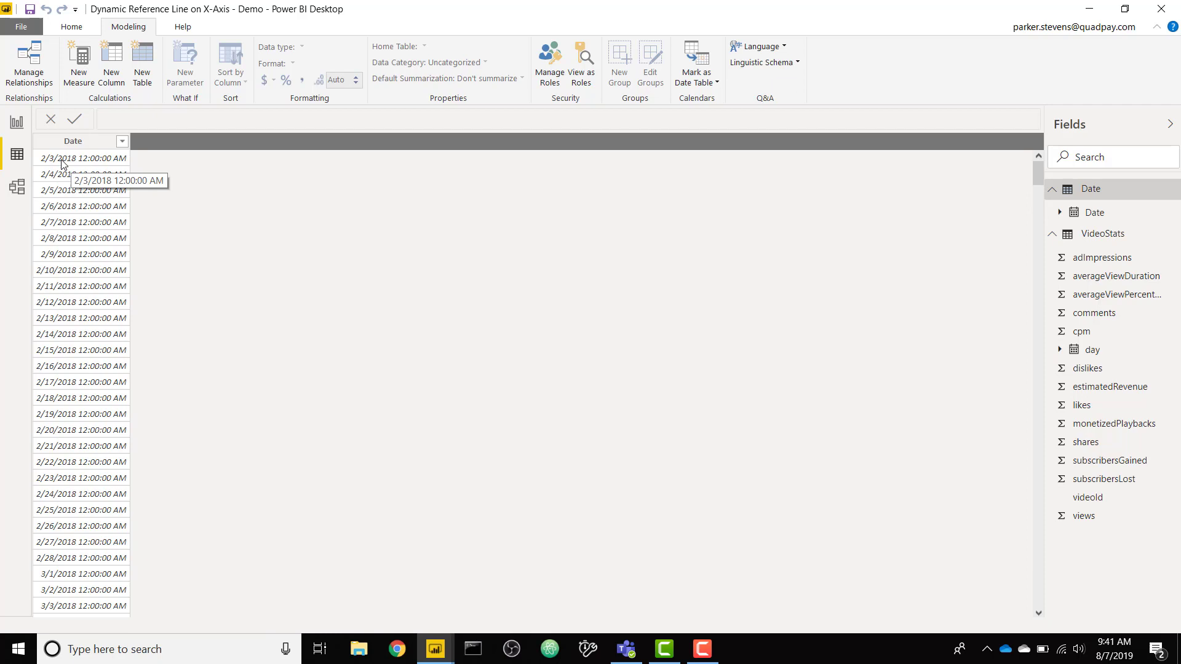
# Format the Date table's Date column as M/d/yyyy.
pyautogui.scroll(-20, 125, 207)
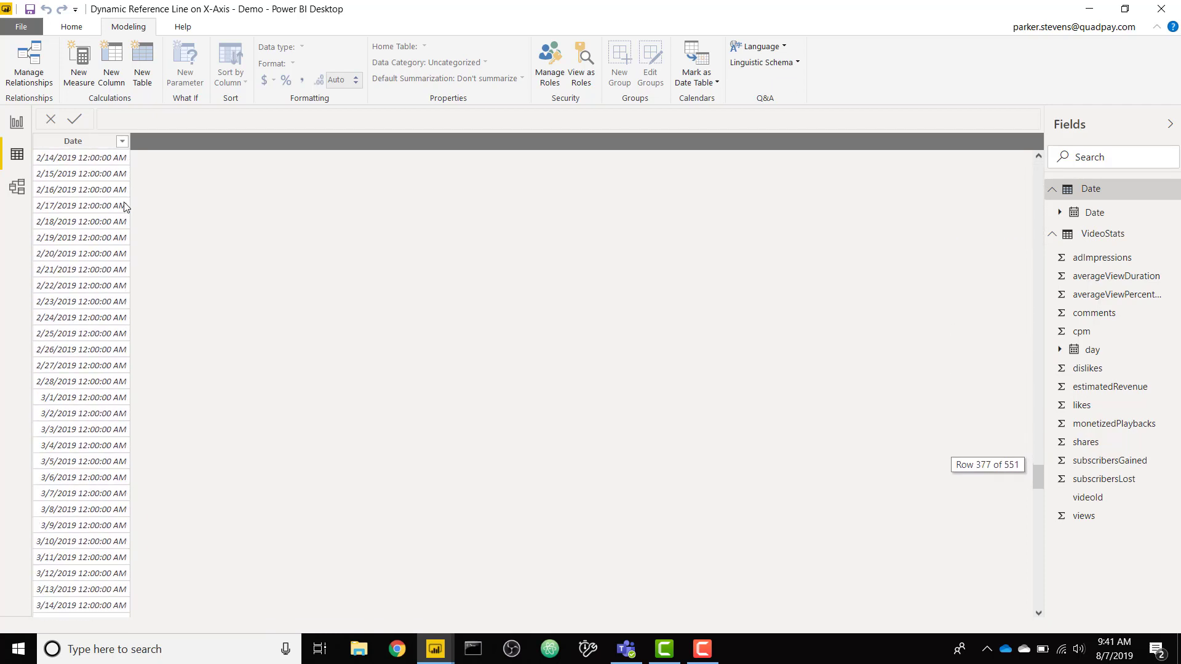
pyautogui.scroll(-1, 125, 207)
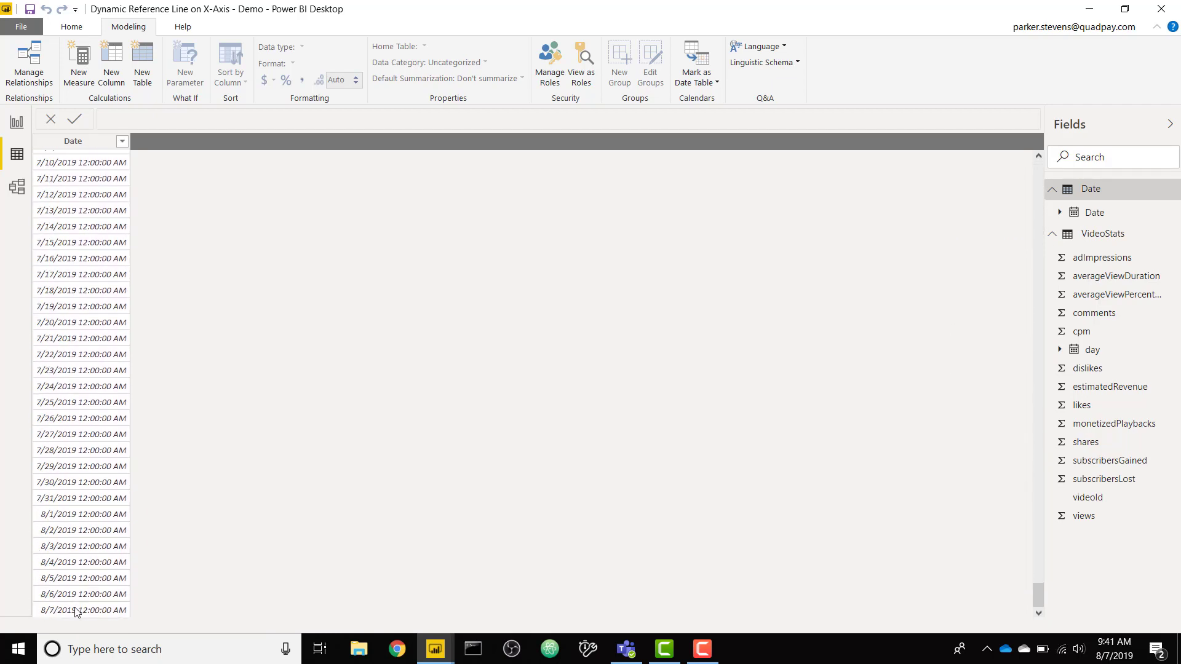
pyautogui.click(1137, 222)
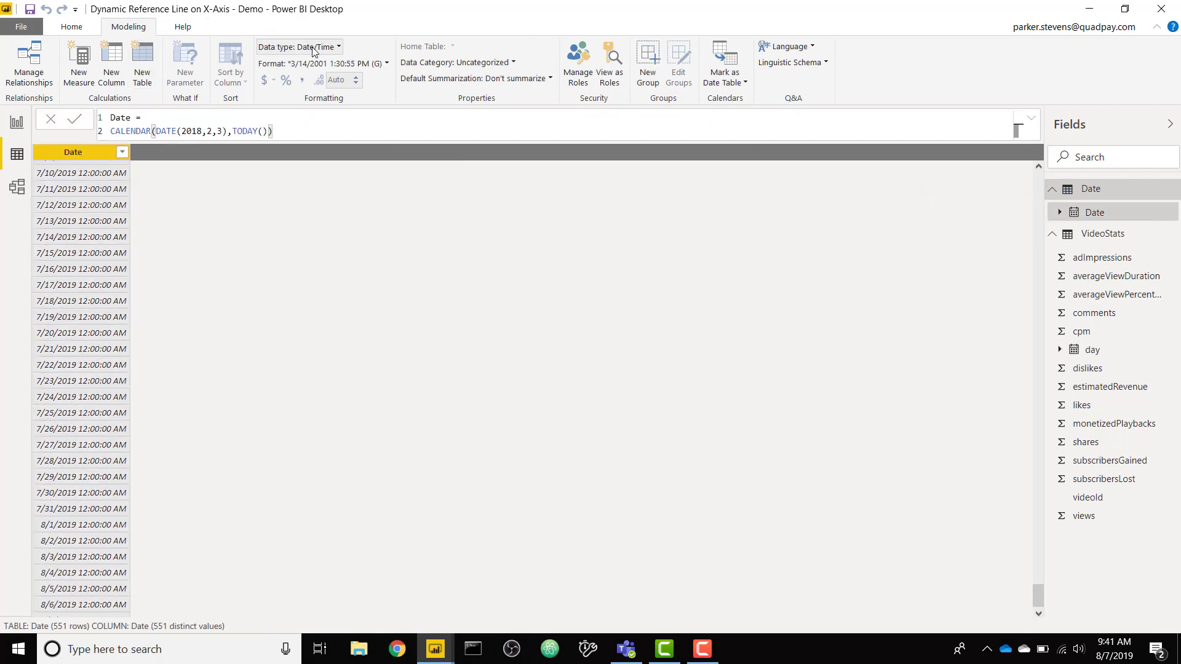
pyautogui.click(332, 64)
pyautogui.moveTo(360, 116)
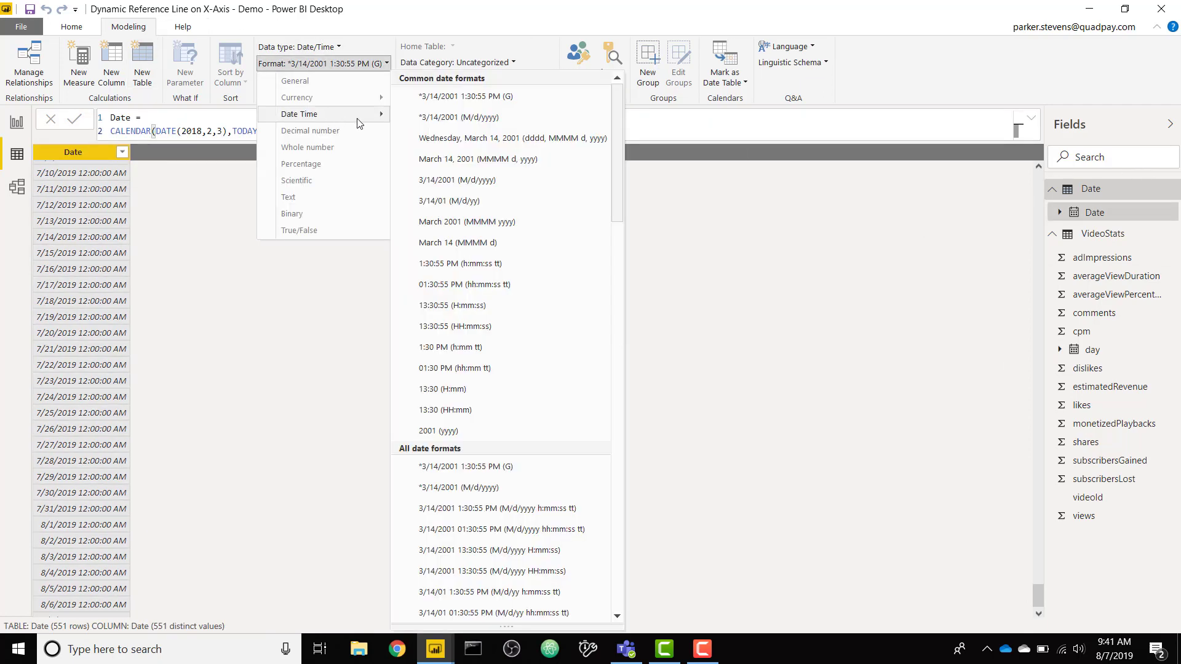
pyautogui.click(428, 123)
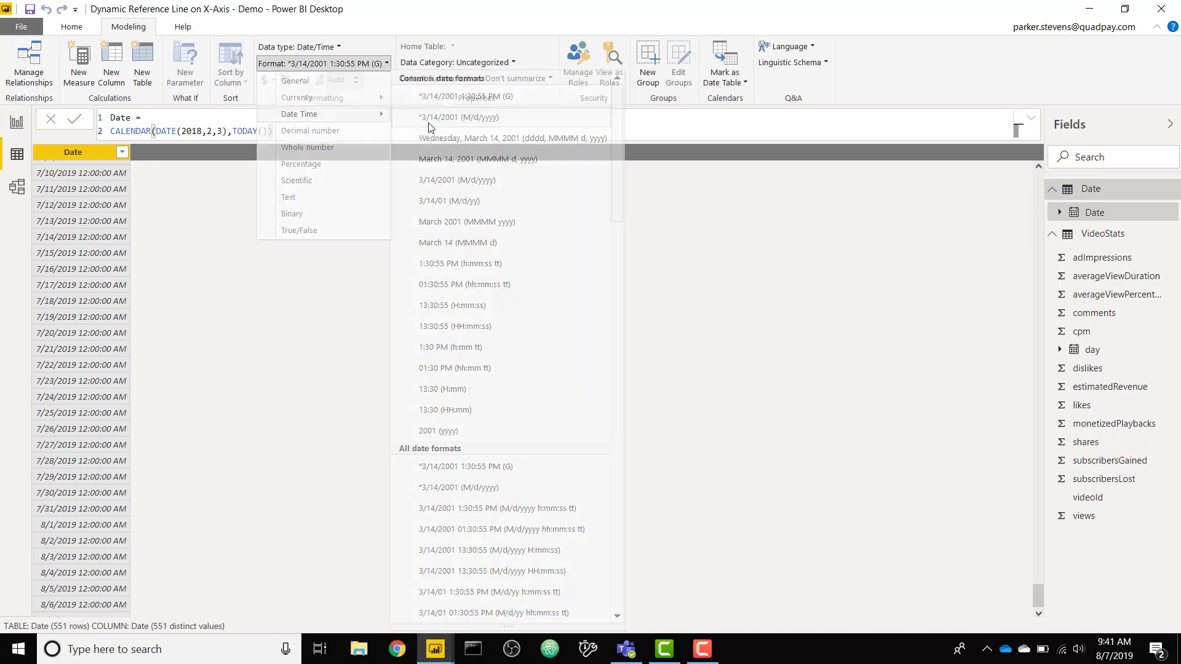
# Add a wide, short Date range slicer at the top centre of the report page.
pyautogui.click(18, 122)
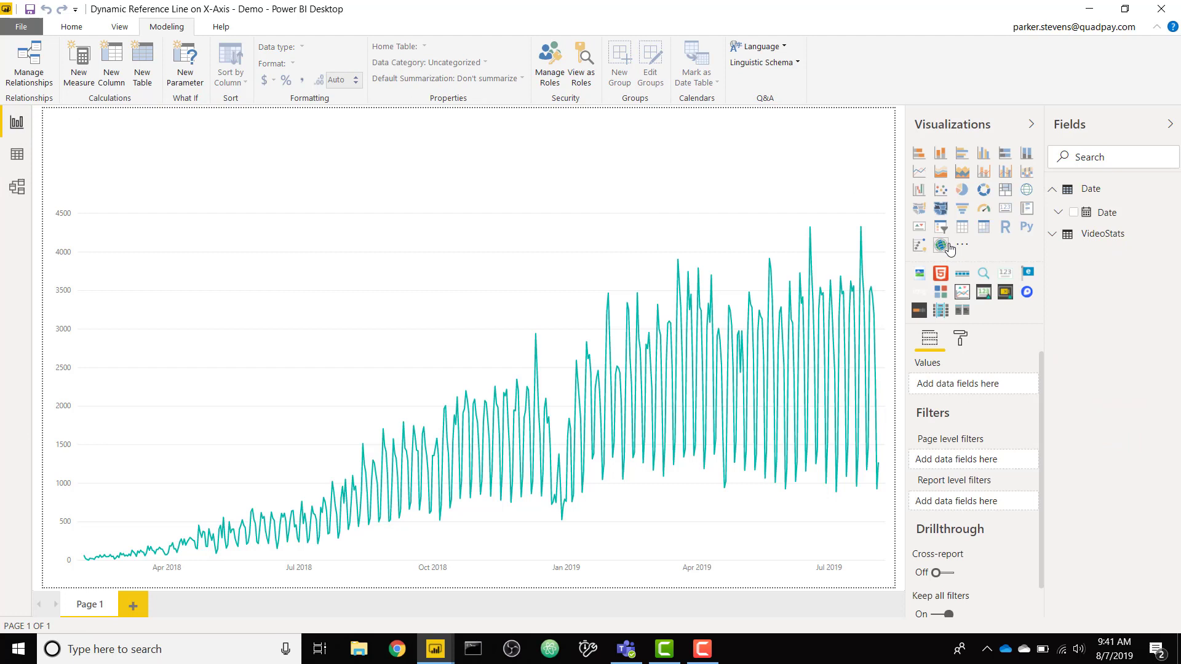
pyautogui.click(947, 234)
pyautogui.moveTo(224, 237); pyautogui.dragTo(468, 155)
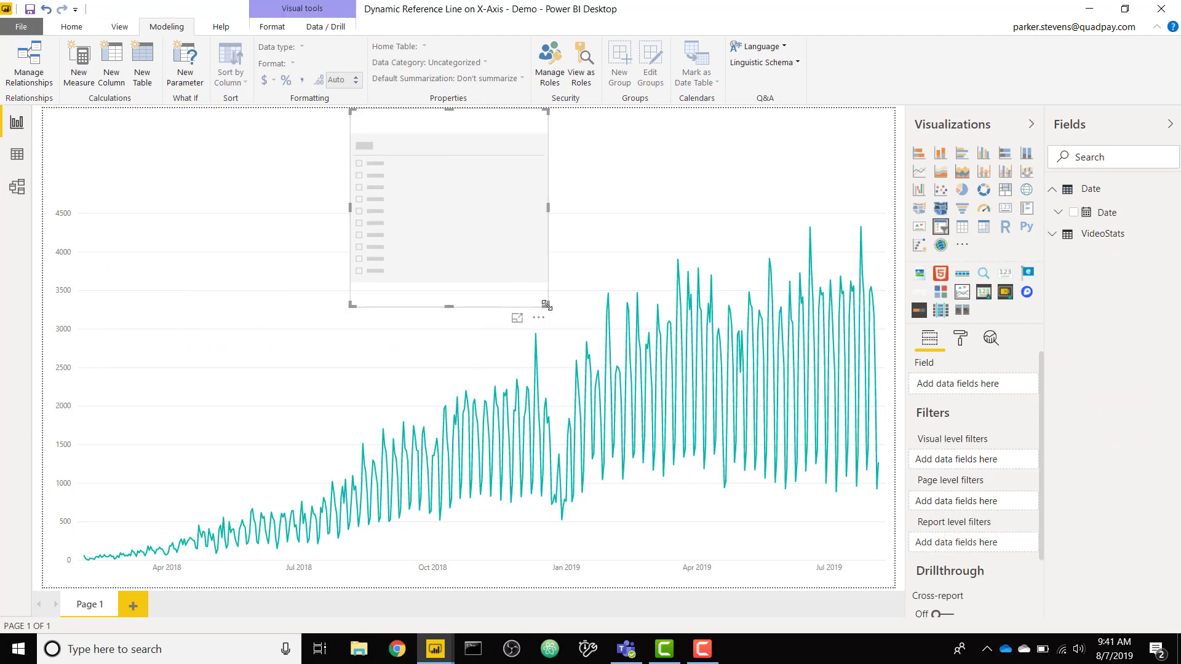
pyautogui.moveTo(545, 306); pyautogui.dragTo(623, 197)
pyautogui.moveTo(1132, 214); pyautogui.dragTo(516, 172)
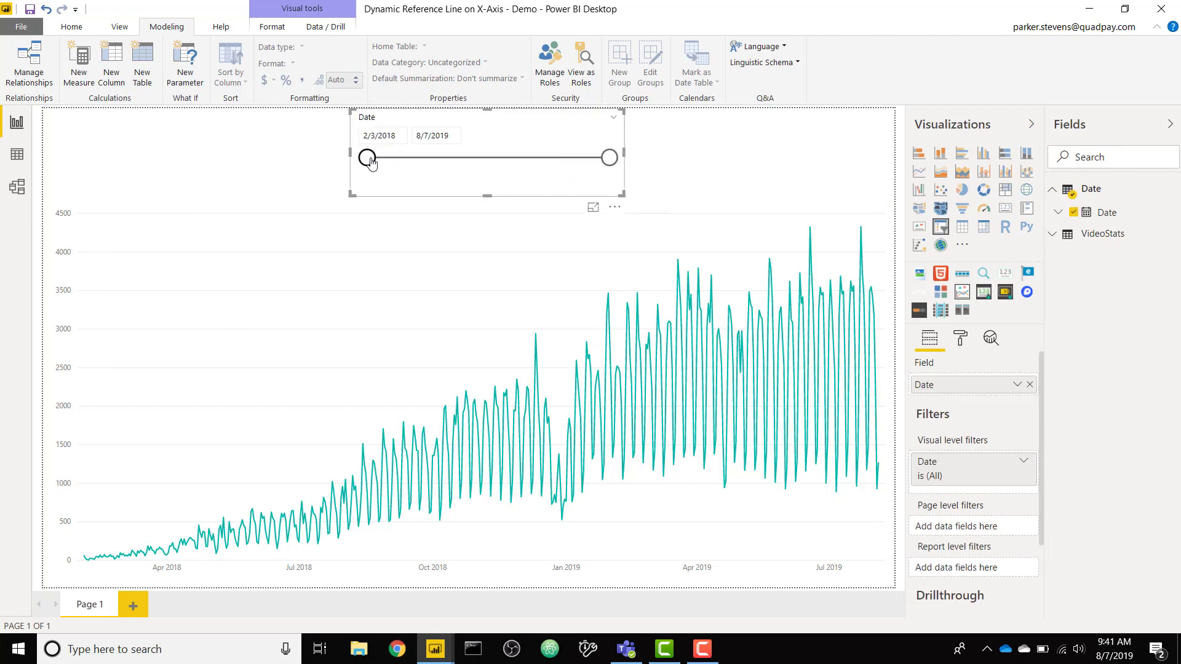
# Switch the slicer to Before mode with its cutoff at 11/26/2018, nudged slightly right.
pyautogui.moveTo(368, 158); pyautogui.dragTo(496, 158)
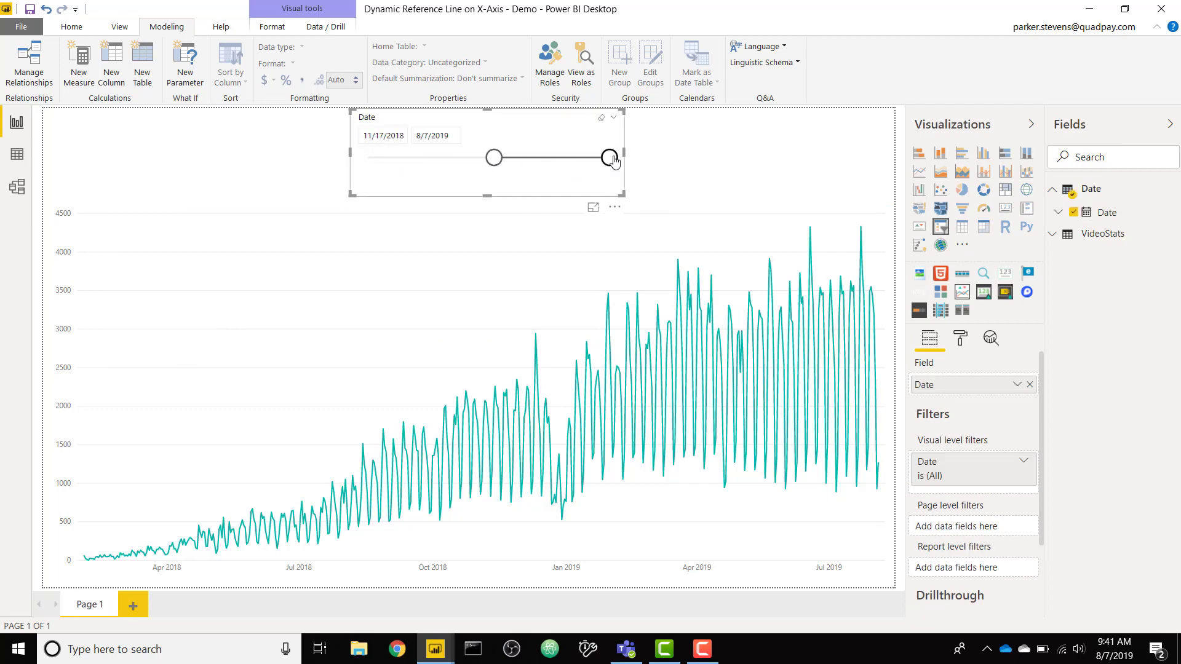
pyautogui.moveTo(608, 158); pyautogui.dragTo(610, 158)
pyautogui.click(669, 163)
pyautogui.moveTo(499, 161); pyautogui.dragTo(366, 158)
pyautogui.click(613, 121)
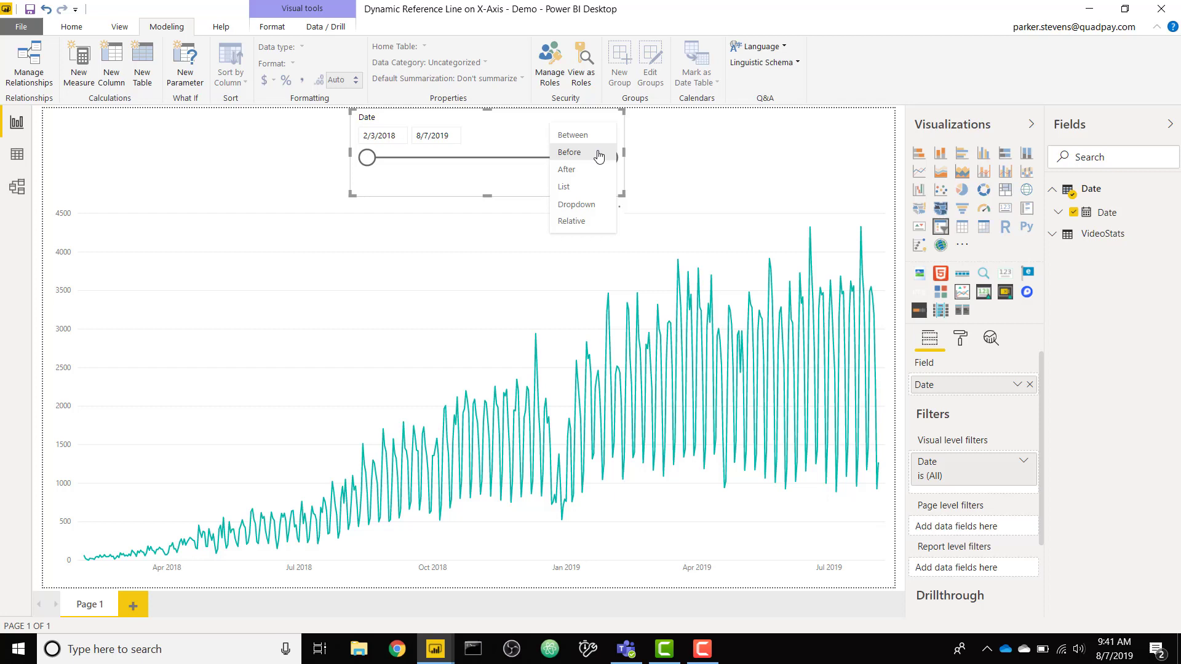
pyautogui.click(569, 152)
pyautogui.moveTo(599, 155); pyautogui.dragTo(498, 159)
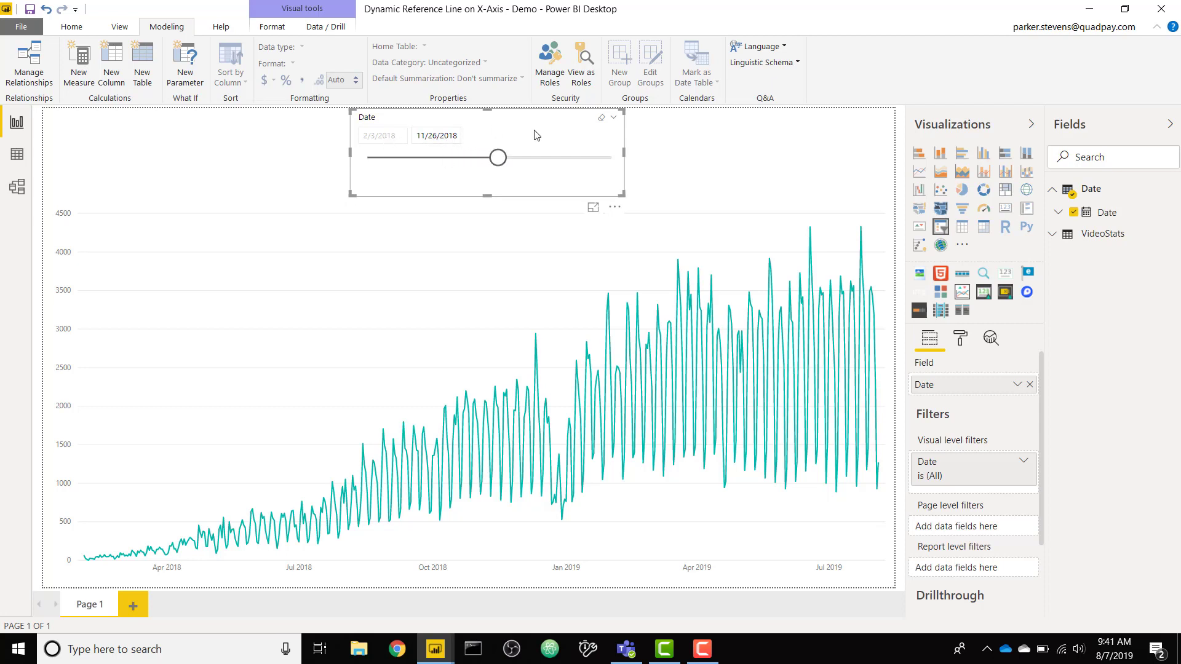
pyautogui.moveTo(560, 135); pyautogui.dragTo(577, 138)
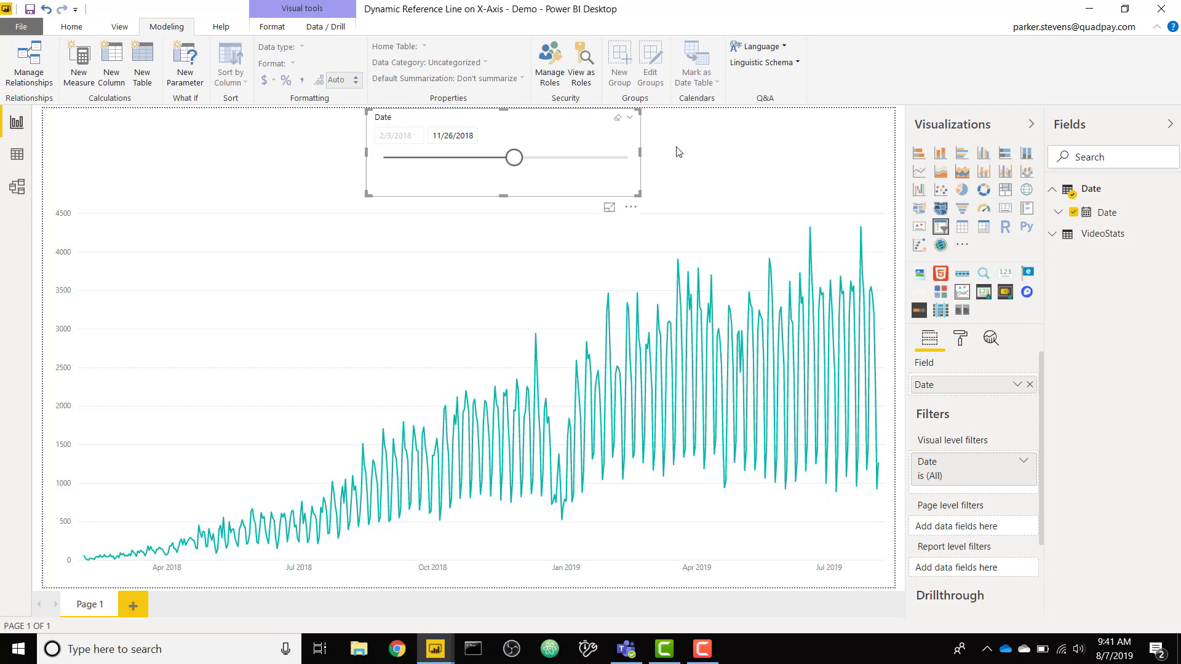
# Create a measure 'Reference Line = 7' in the VideoStats table.
pyautogui.click(714, 153)
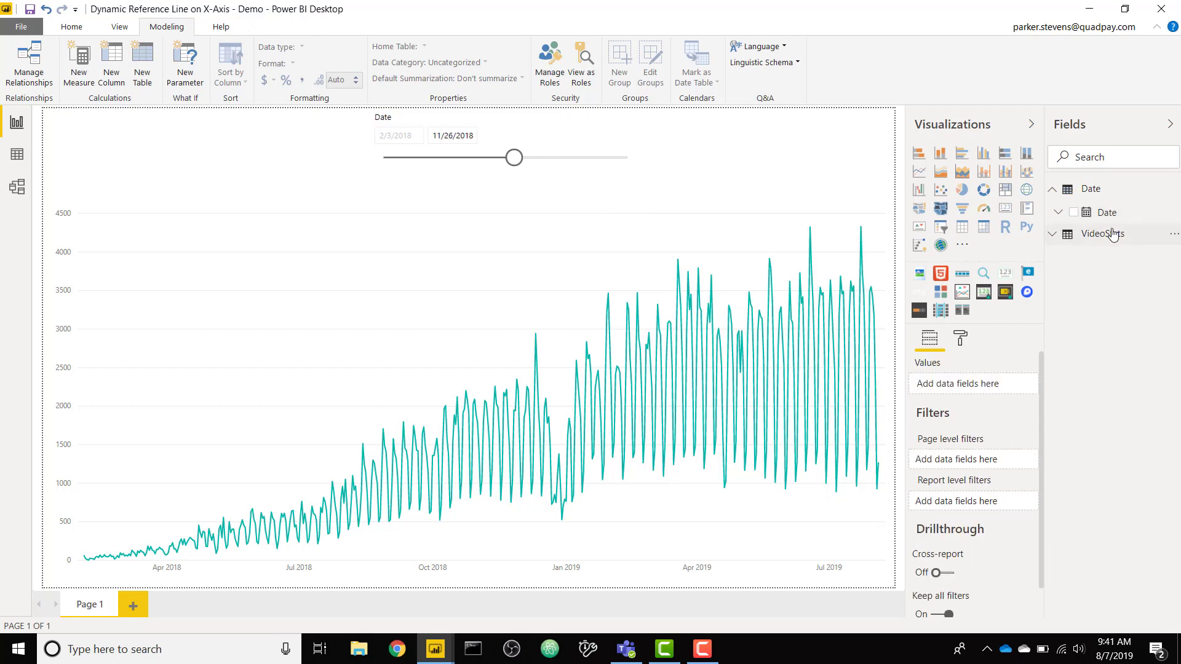
pyautogui.rightClick(1109, 234)
pyautogui.click(1112, 257)
pyautogui.write('Referen')
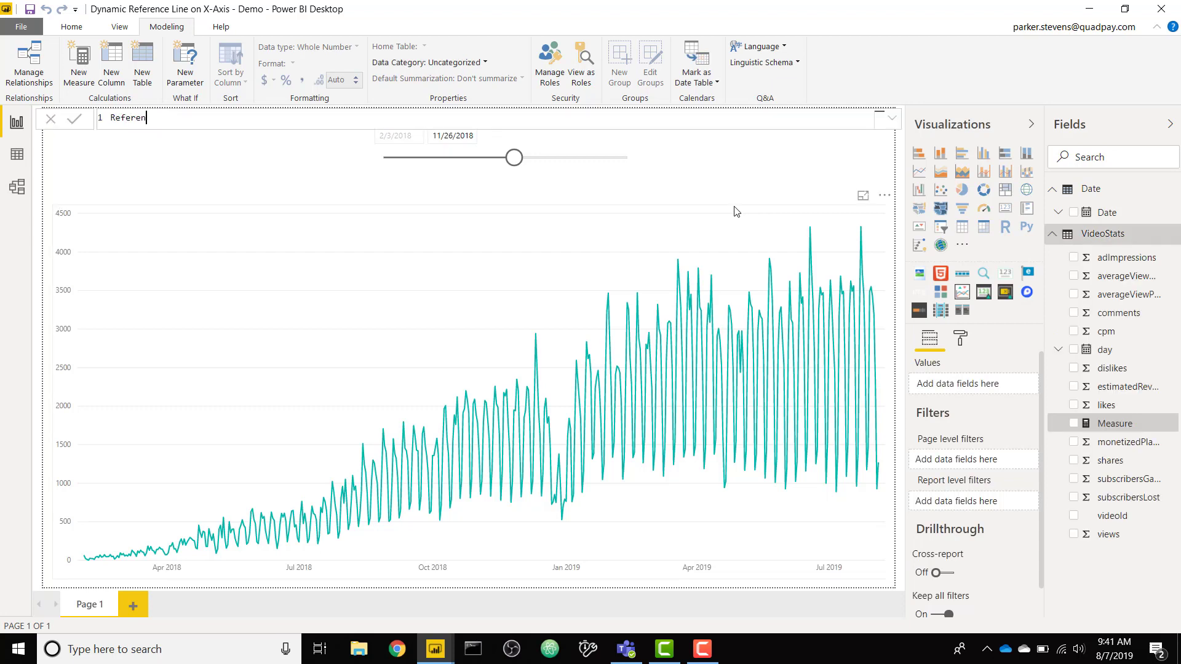
pyautogui.write('ce Line =')
pyautogui.hotkey('shift', 'Return')
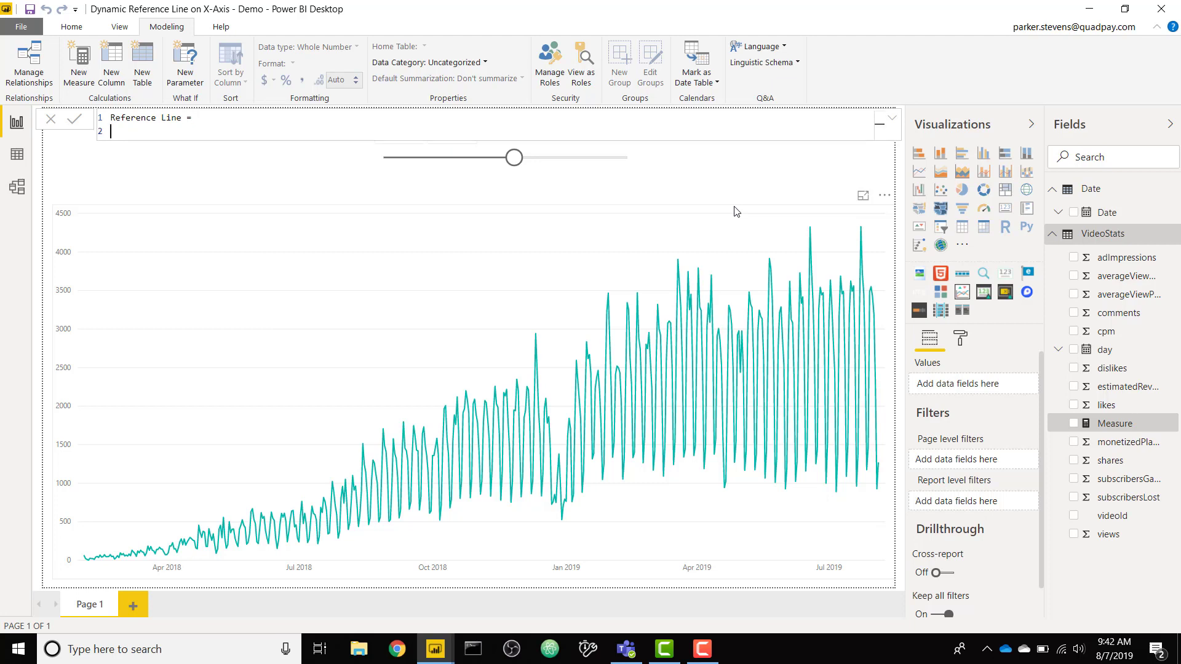
pyautogui.press('Return')
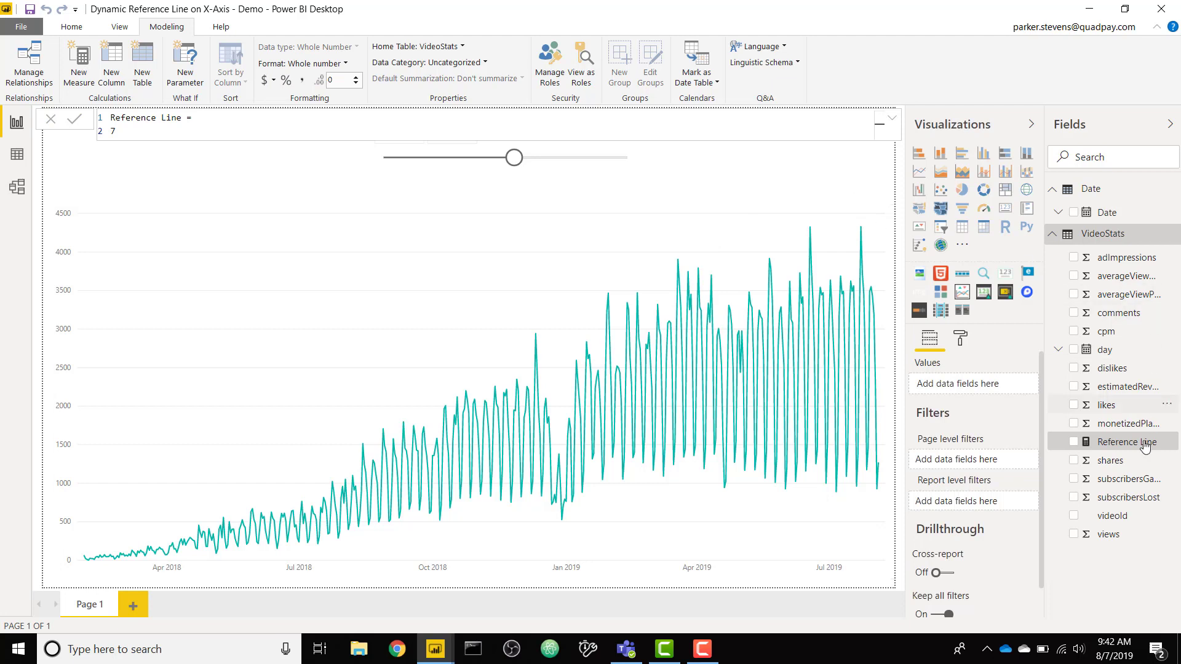
# Put the Reference Line measure in the views chart's Column values.
pyautogui.click(646, 242)
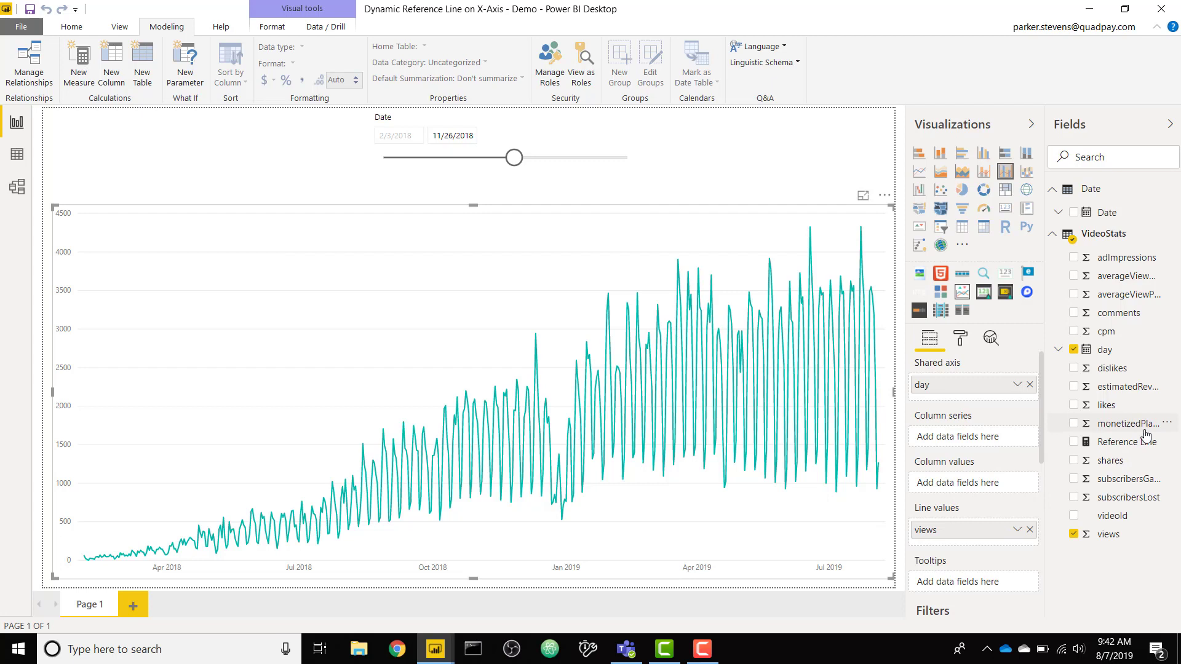
pyautogui.moveTo(1128, 441); pyautogui.dragTo(978, 485)
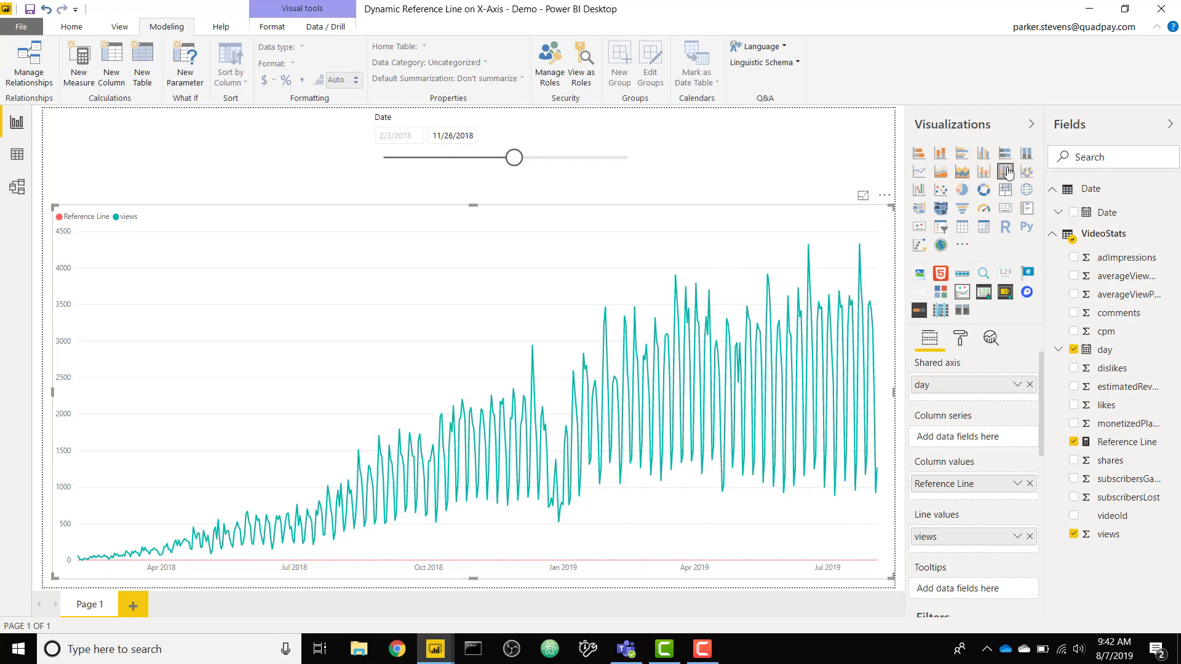
# Turn on Show secondary in the chart's Y axis formatting.
pyautogui.click(955, 342)
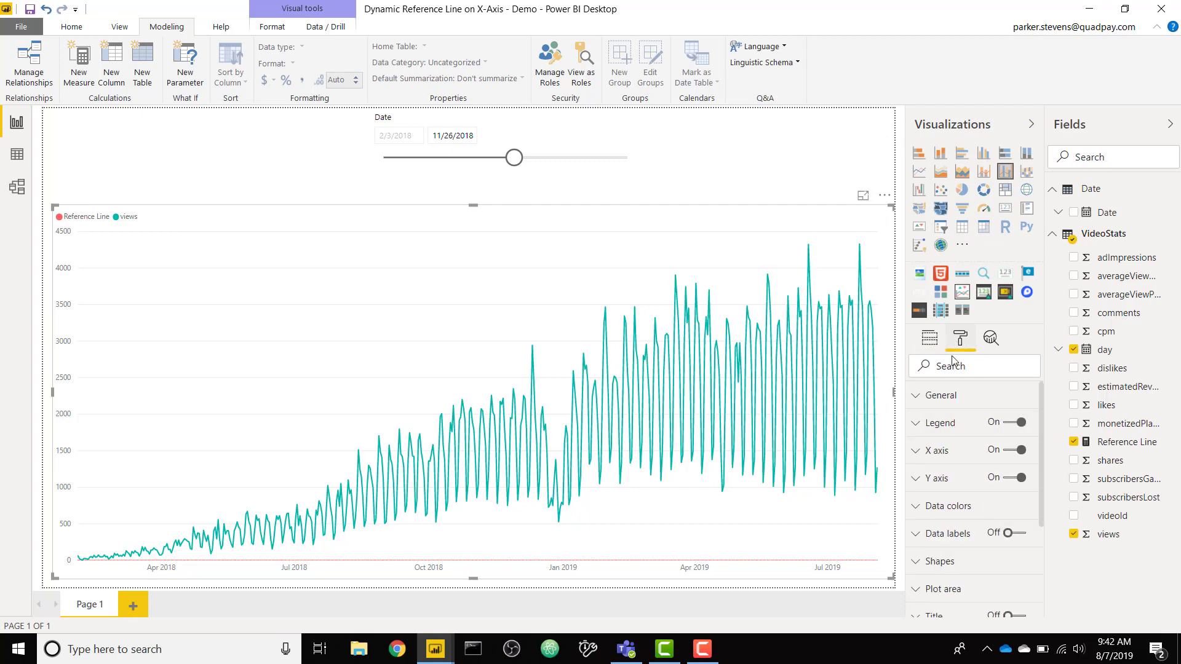
pyautogui.click(937, 478)
pyautogui.scroll(-10, 948, 469)
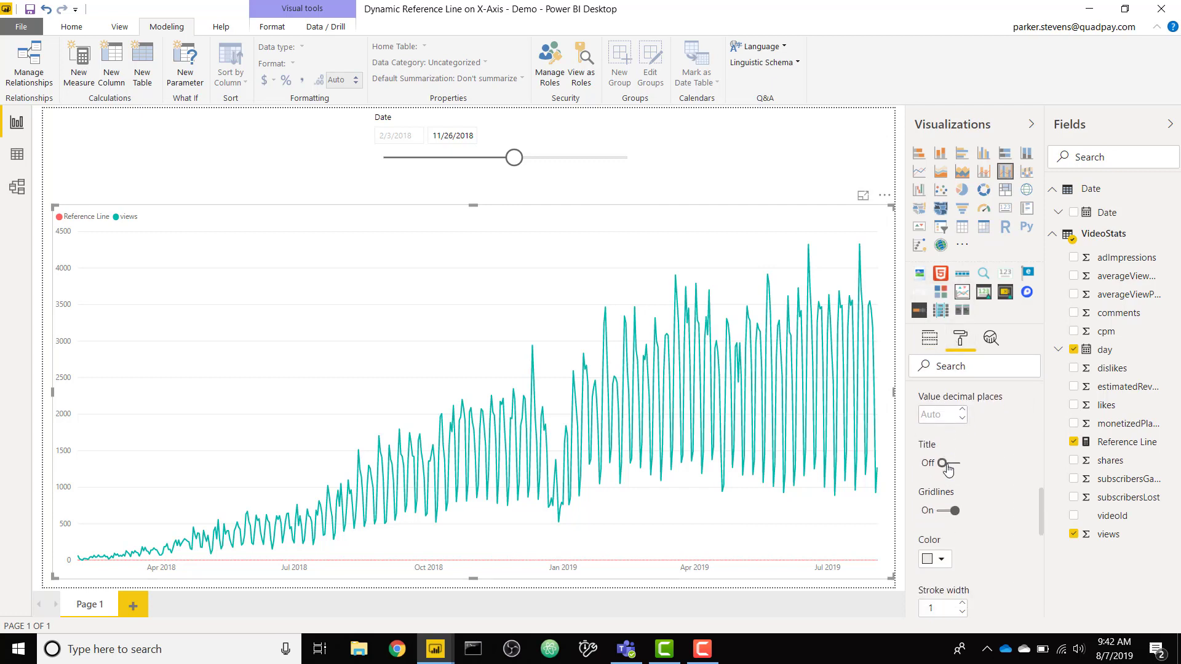
pyautogui.scroll(-3, 948, 469)
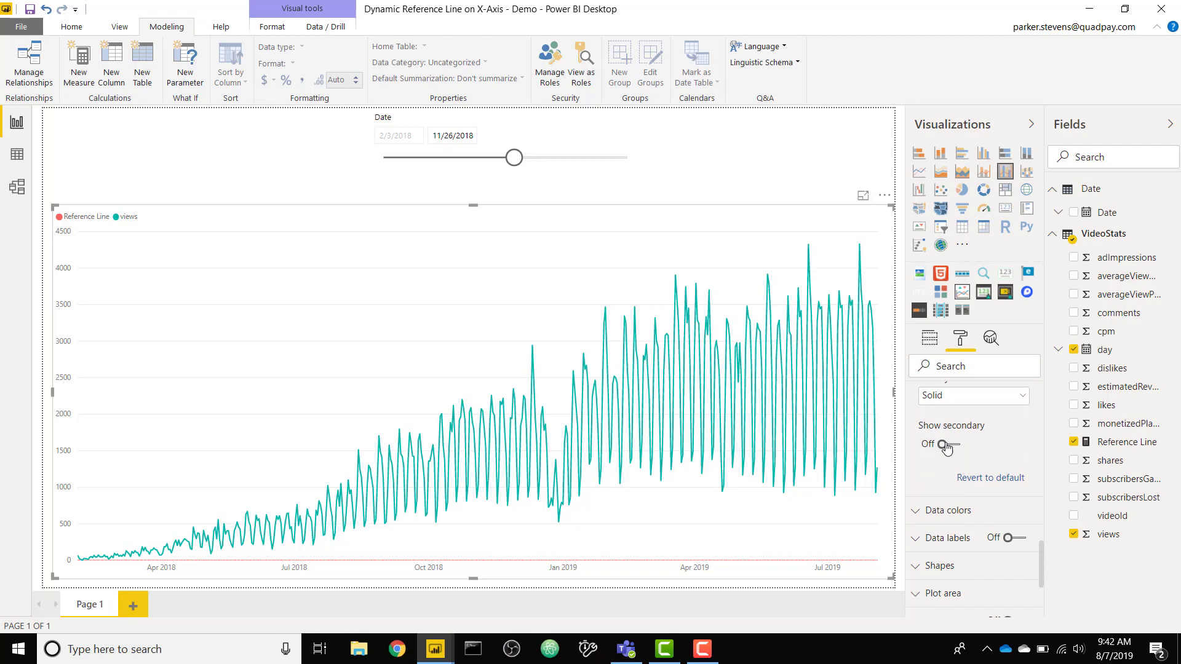
pyautogui.click(947, 445)
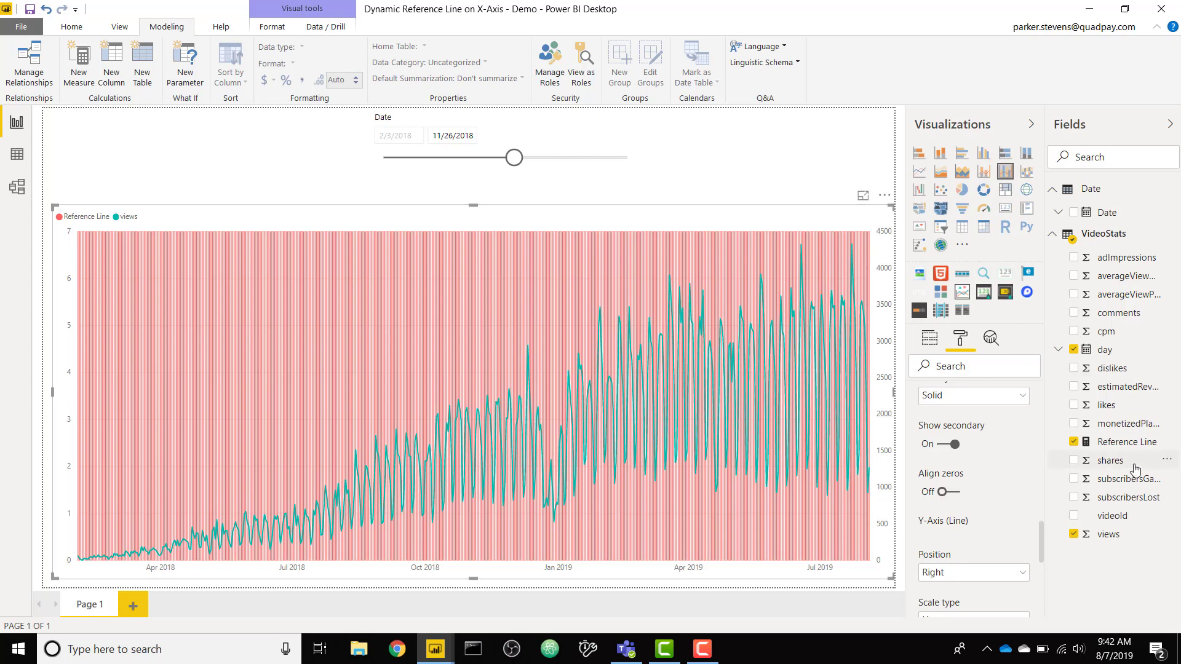
pyautogui.click(1131, 442)
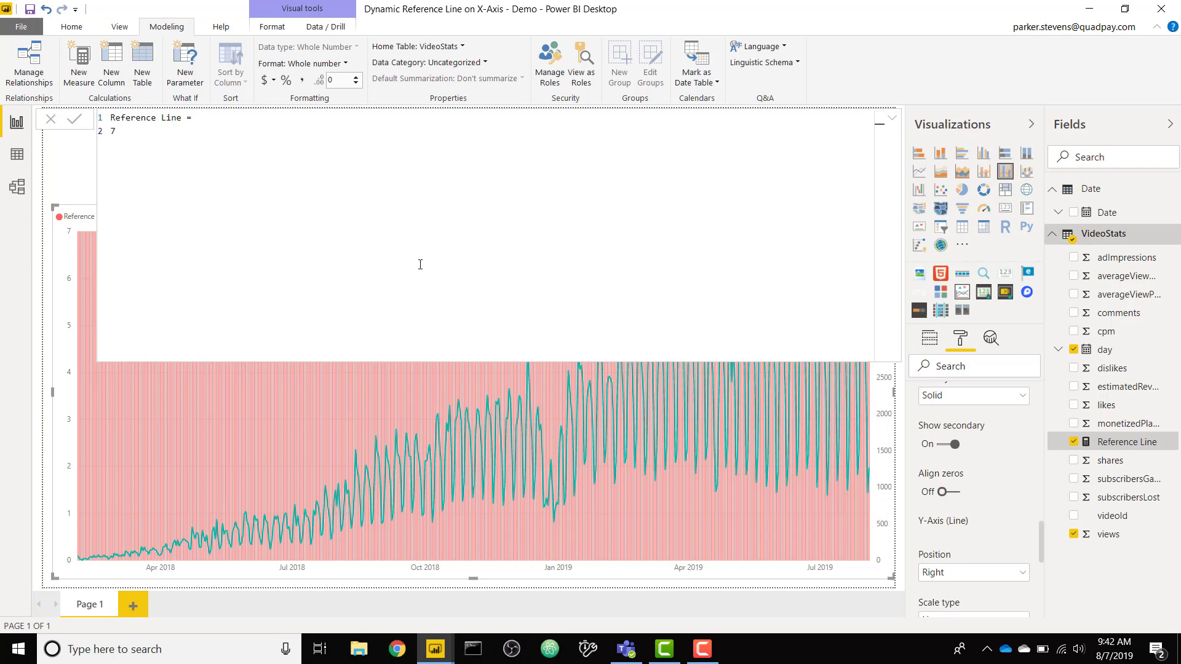
pyautogui.click(159, 129)
pyautogui.press('BackSpace')
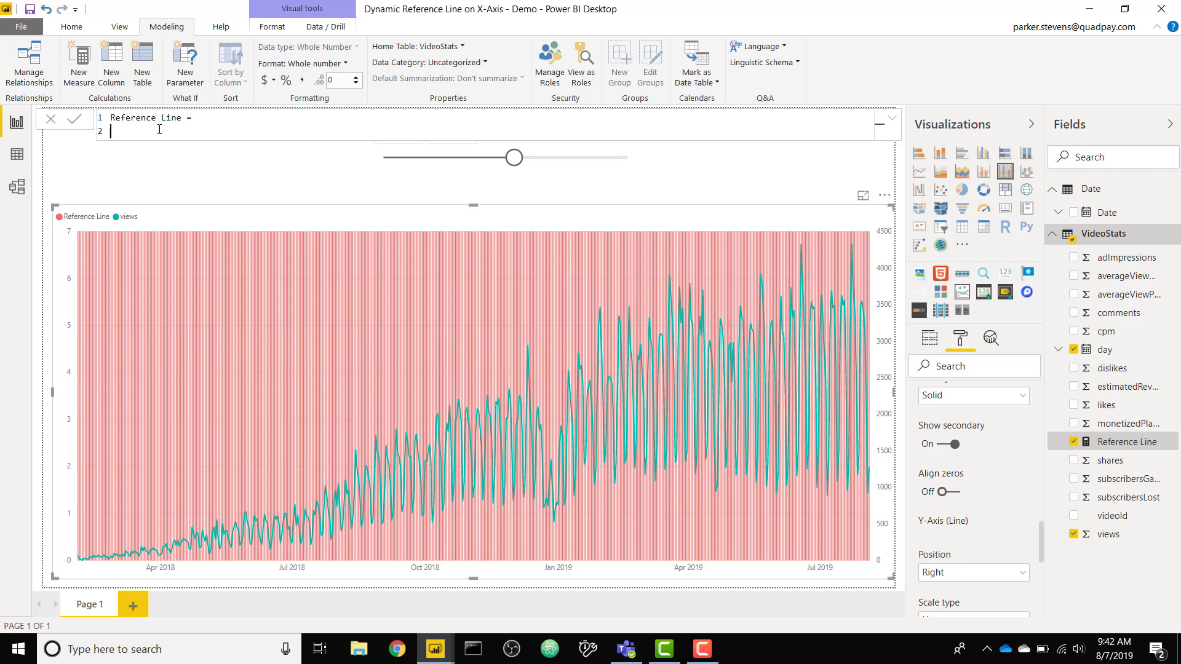
pyautogui.write('IF(')
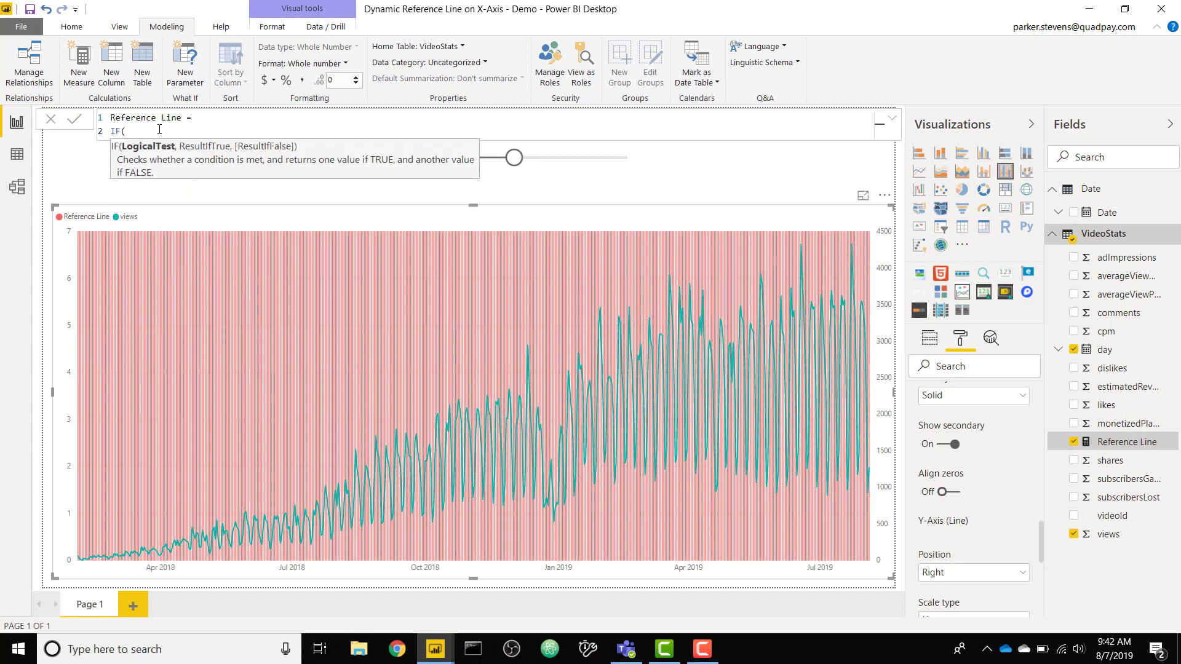
pyautogui.hotkey('shift', 'Return')
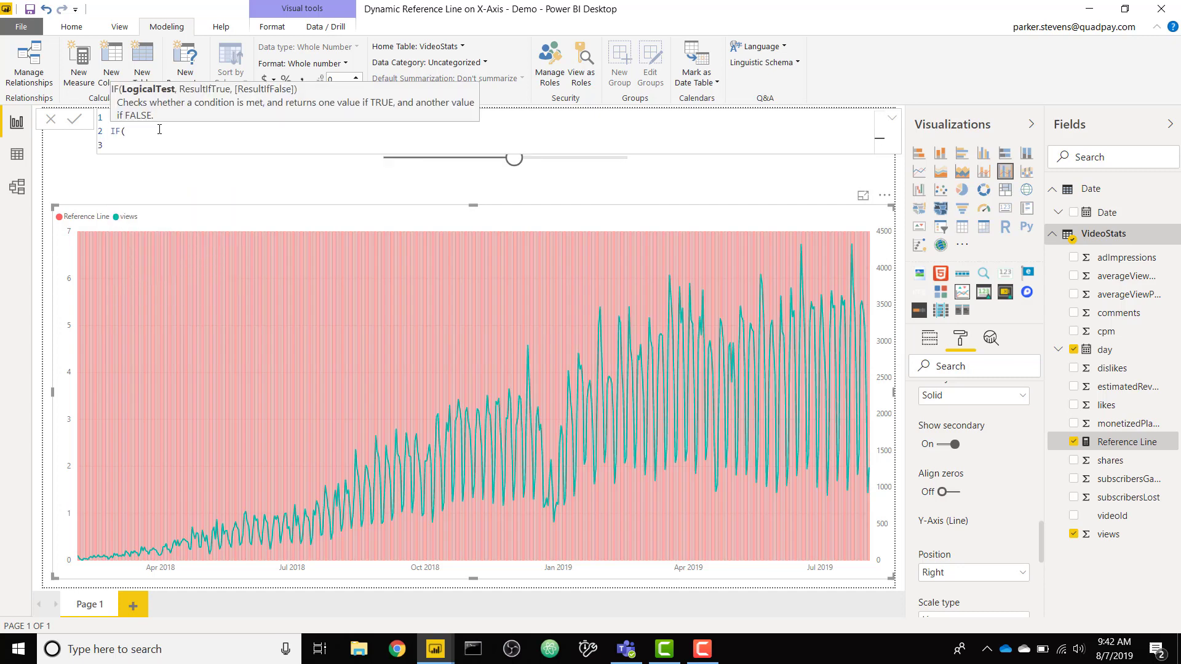
pyautogui.write('MAX(')
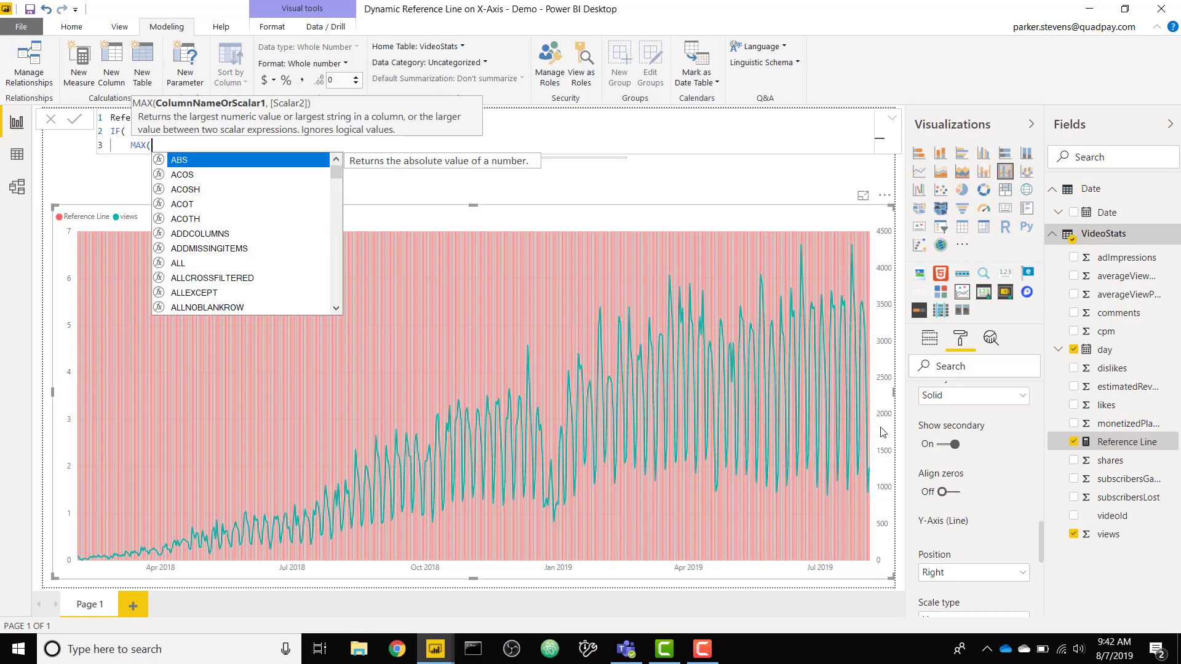
pyautogui.click(930, 338)
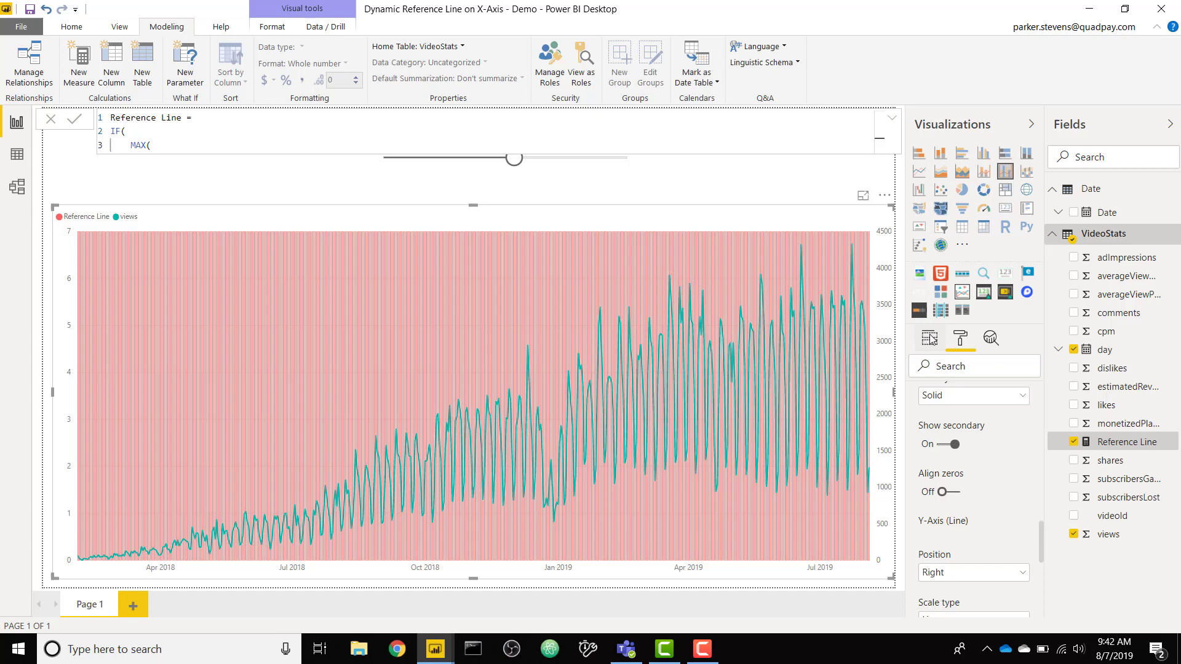
pyautogui.click(1101, 443)
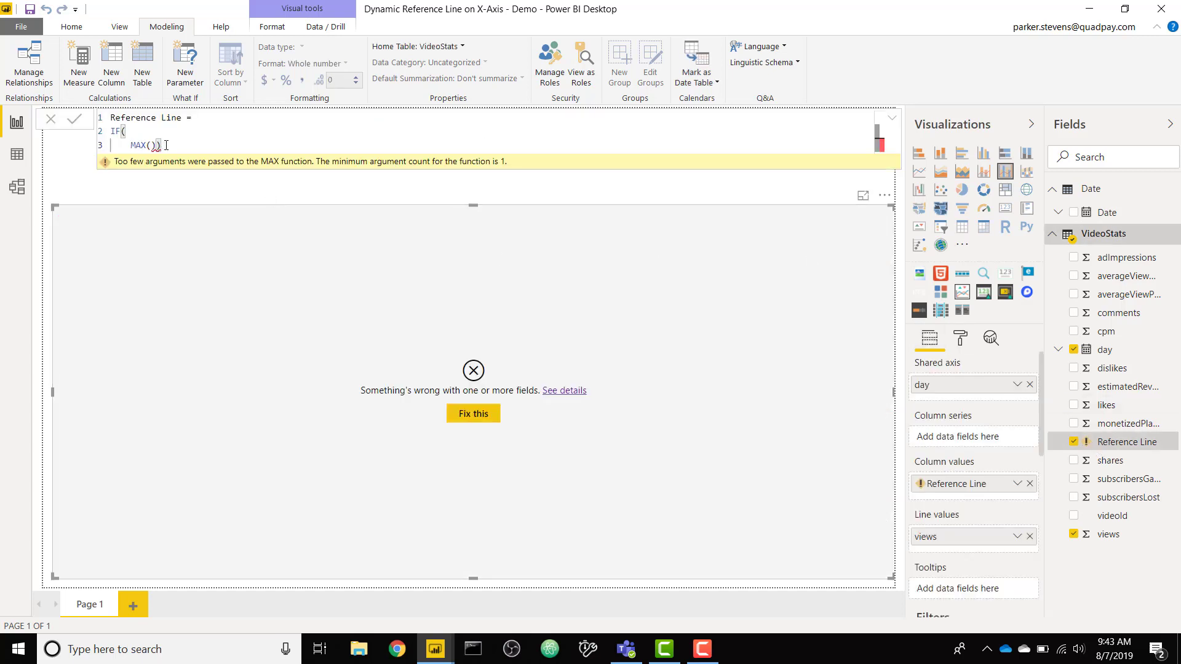
pyautogui.moveTo(162, 145); pyautogui.dragTo(111, 133)
pyautogui.write('7')
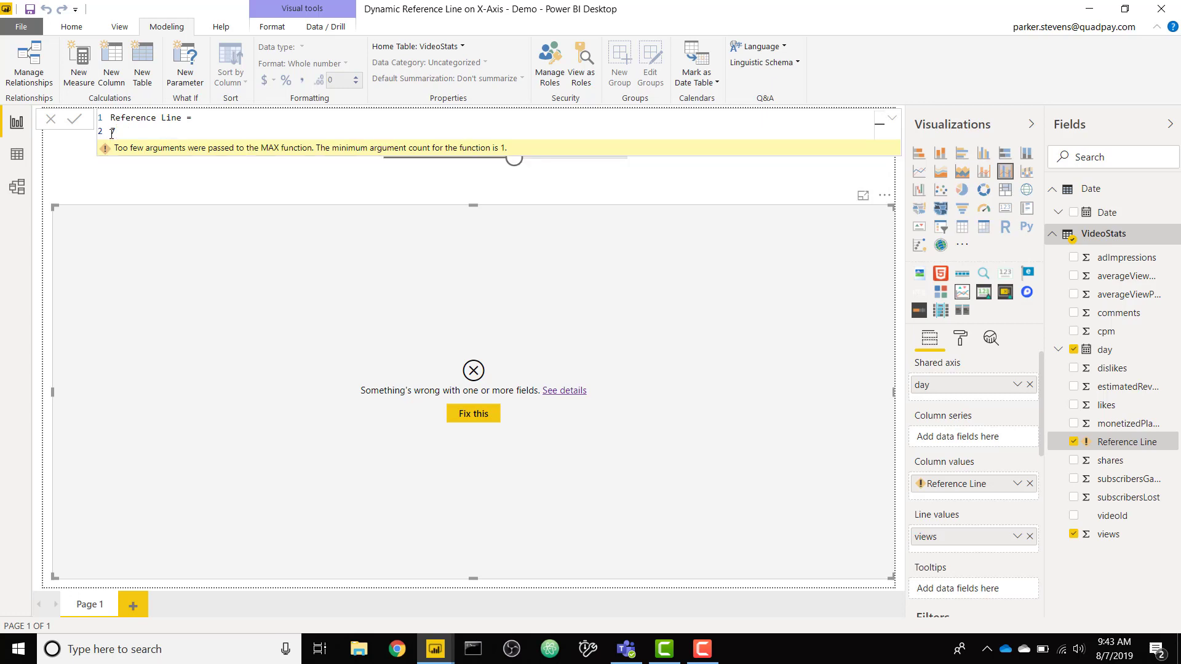
pyautogui.press('Return')
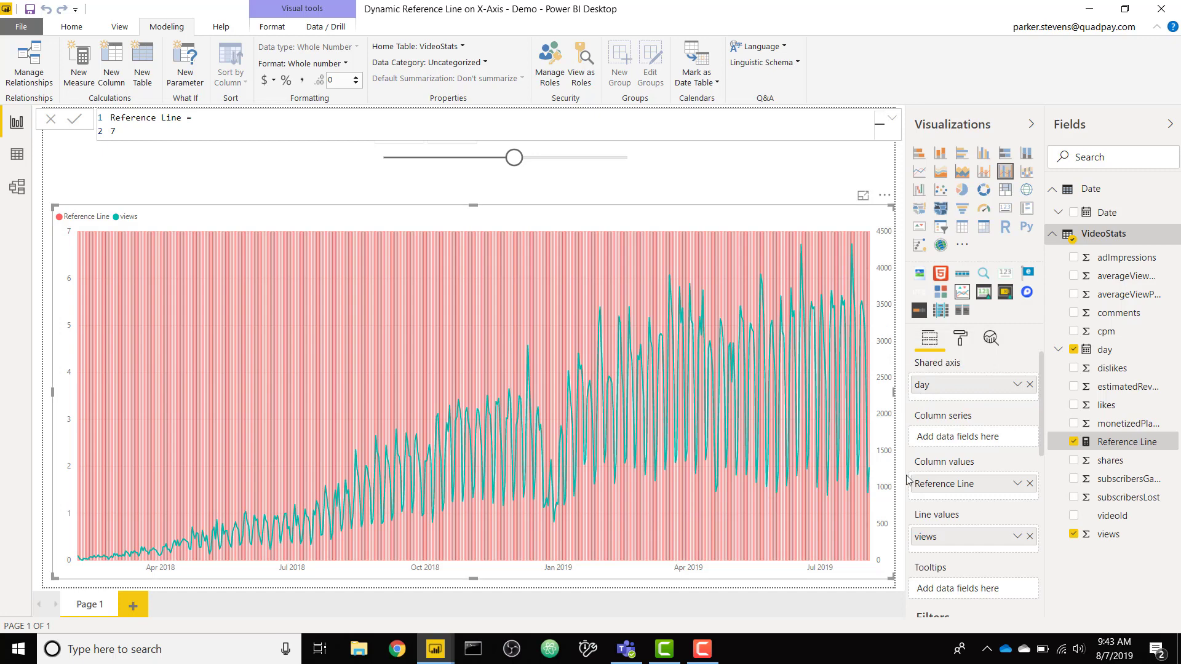
# Replace the 7 with an IF testing MAX(VideoStats[day]) = MAX('Date'[Date]).
pyautogui.doubleClick(219, 134)
pyautogui.write('IF')
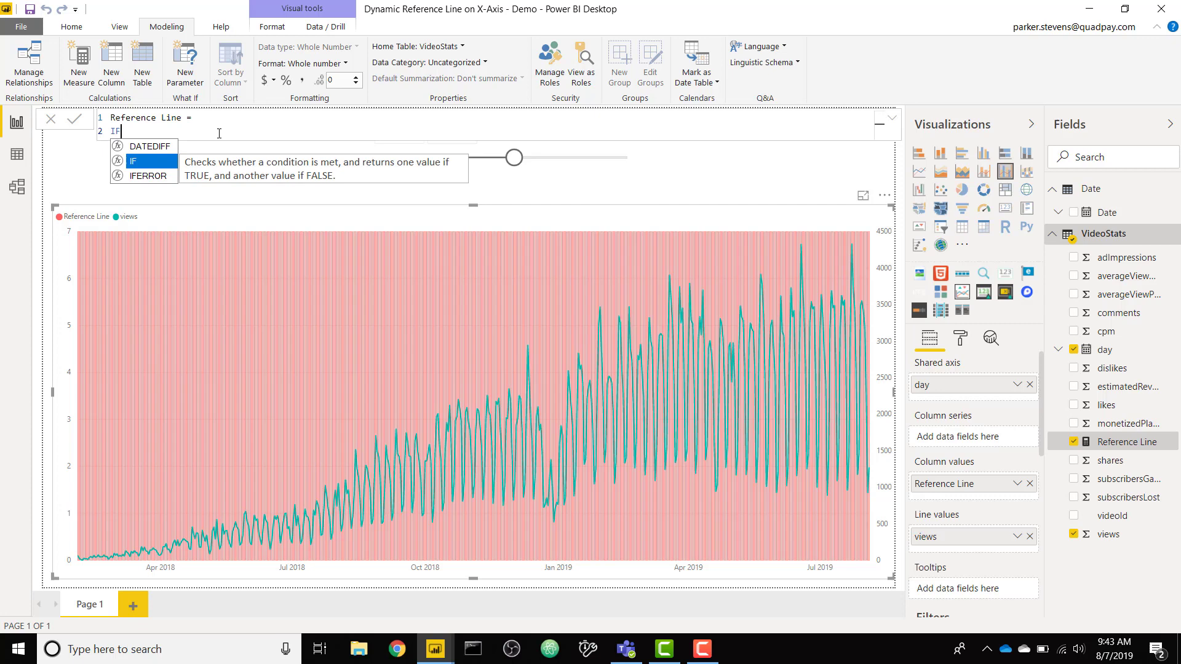
pyautogui.write('(')
pyautogui.hotkey('shift', 'Return')
pyautogui.press('Tab')
pyautogui.write('MAX(day')
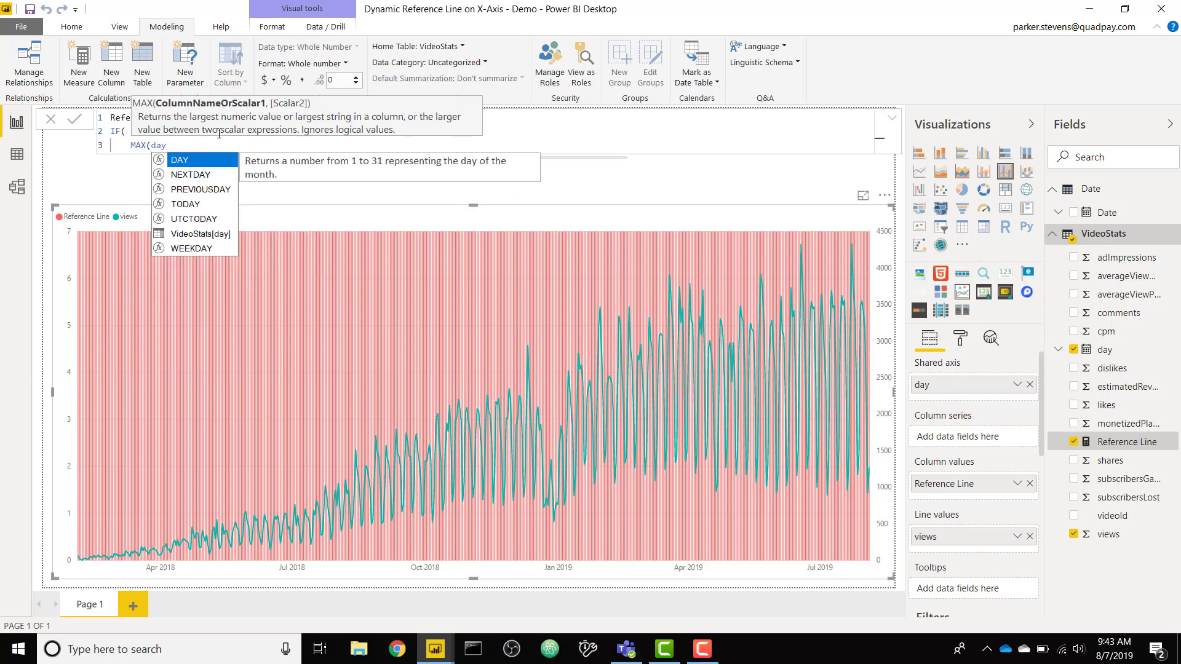
pyautogui.click(222, 233)
pyautogui.write(') = MAX(')
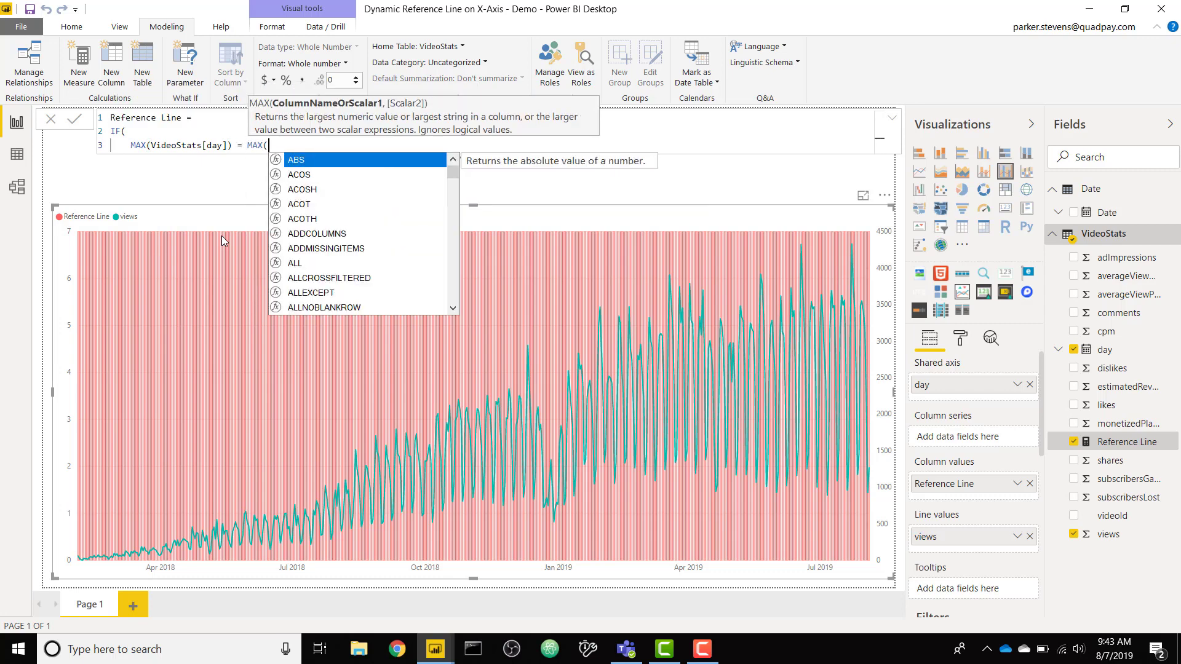
pyautogui.write('date')
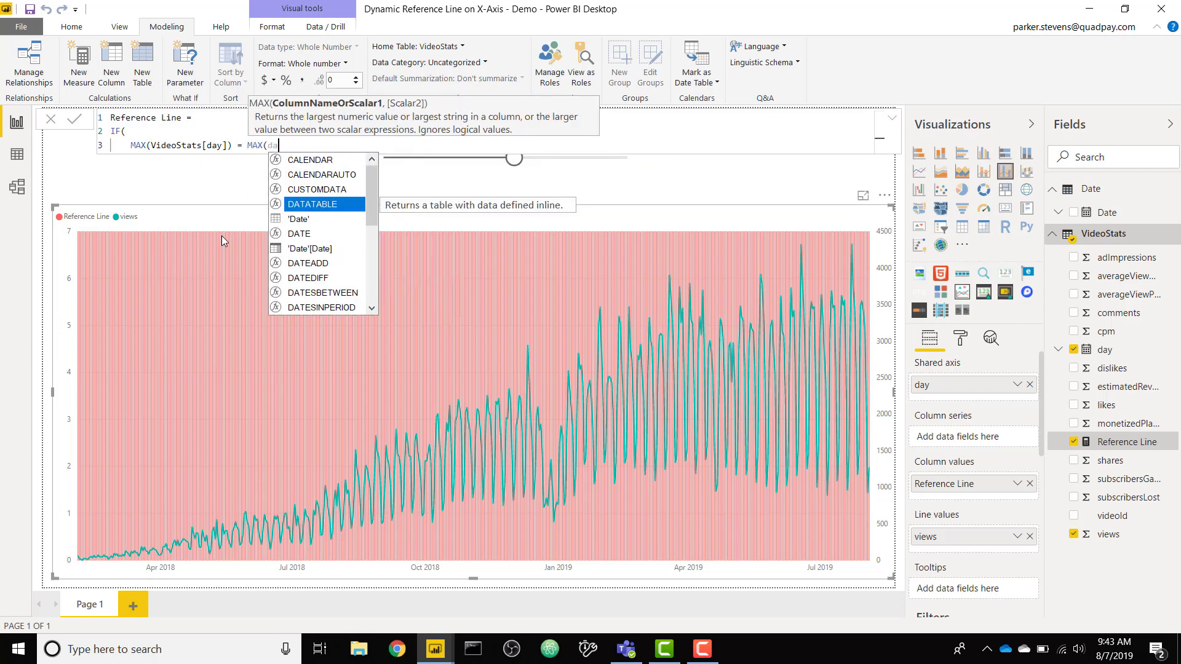
pyautogui.press('Down')
pyautogui.press('Down')
pyautogui.press('Tab')
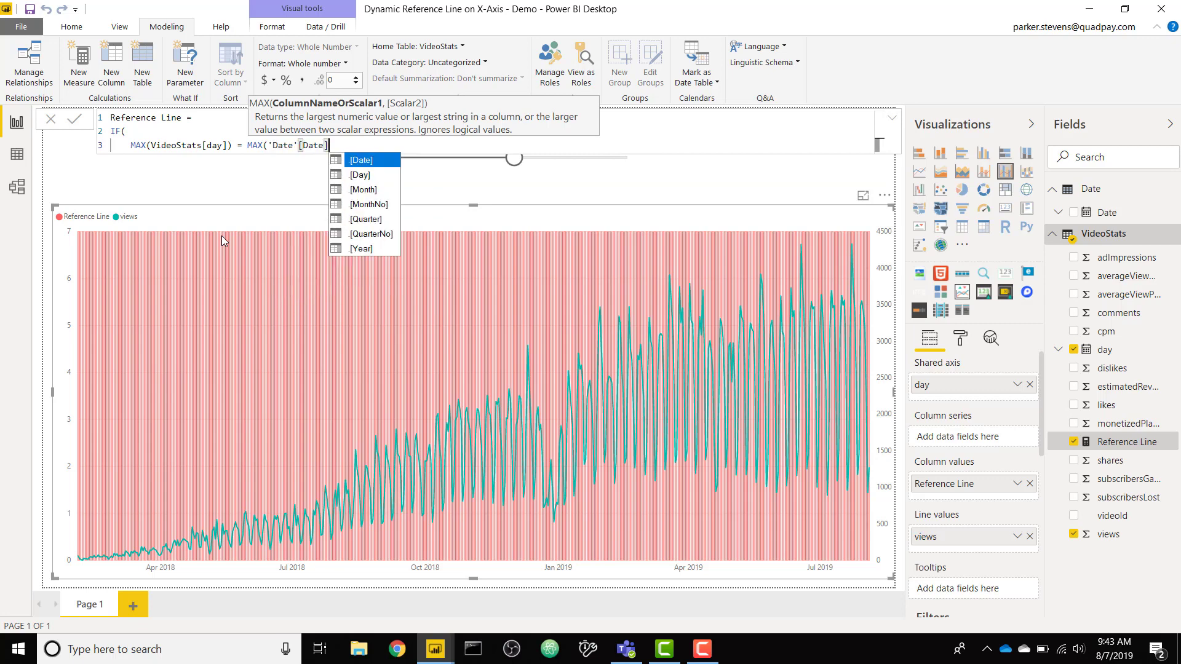
pyautogui.write('),')
# Finish the IF with 7 as the true result and BLANK() otherwise, and commit the measure.
pyautogui.hotkey('shift', 'Return')
pyautogui.write('7')
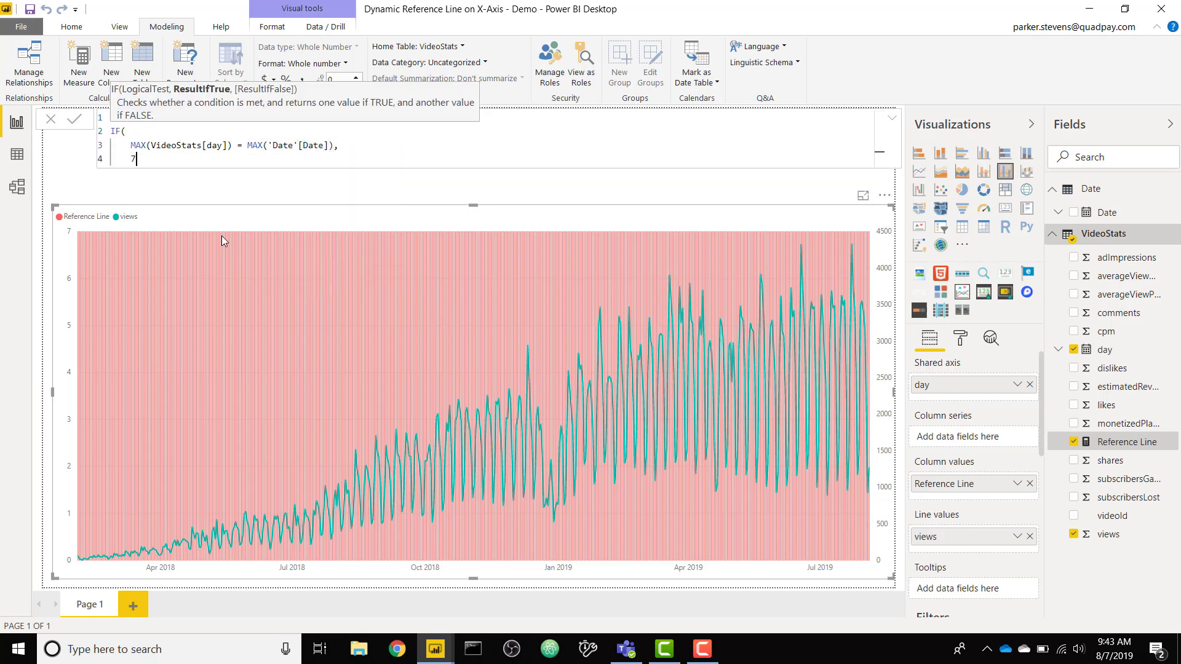
pyautogui.write(',')
pyautogui.hotkey('shift', 'Return')
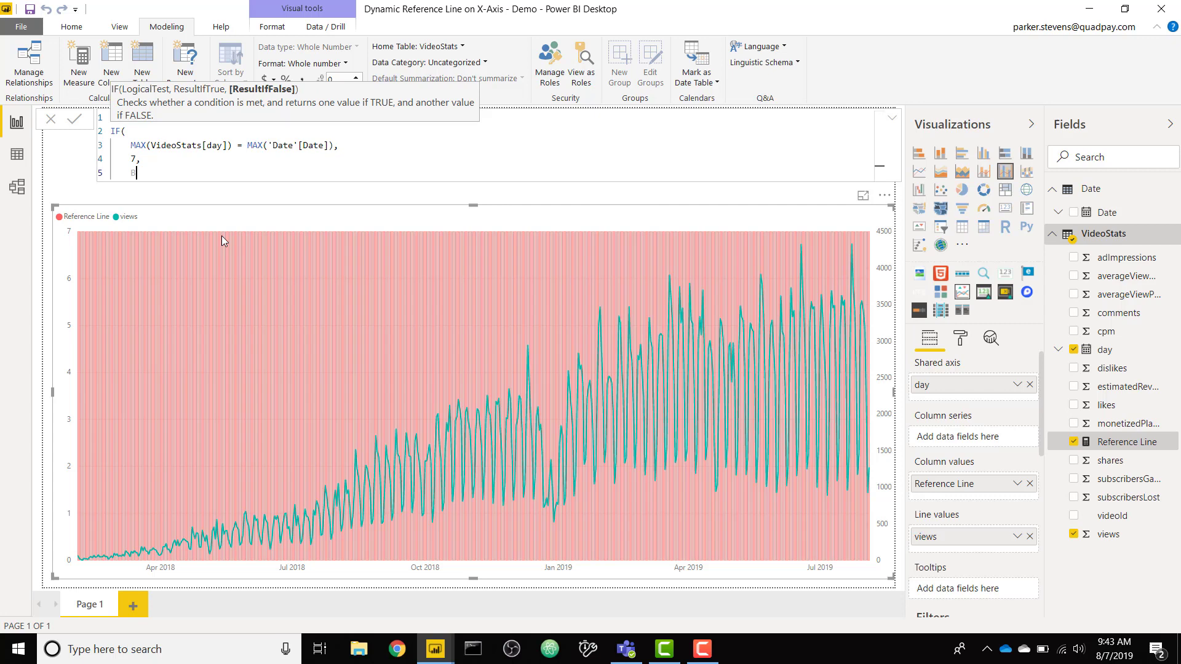
pyautogui.write('bl')
pyautogui.press('Tab')
pyautogui.write(')')
pyautogui.hotkey('shift', 'Return')
pyautogui.write(')')
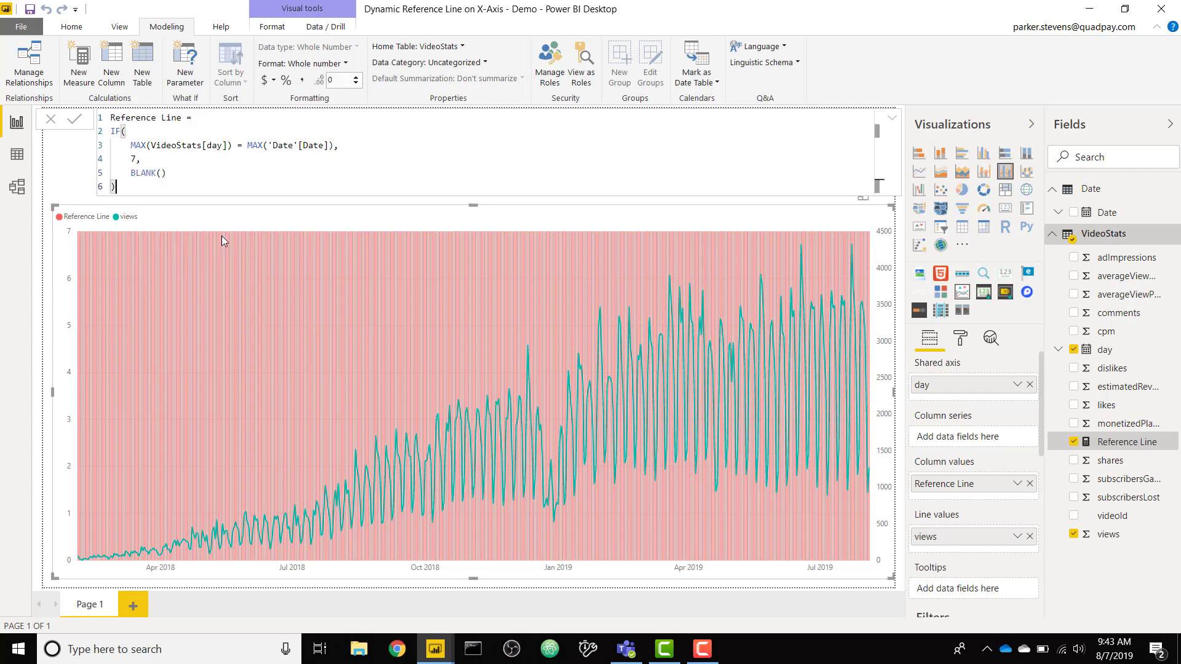
pyautogui.hotkey('shift', 'Return')
pyautogui.press('Return')
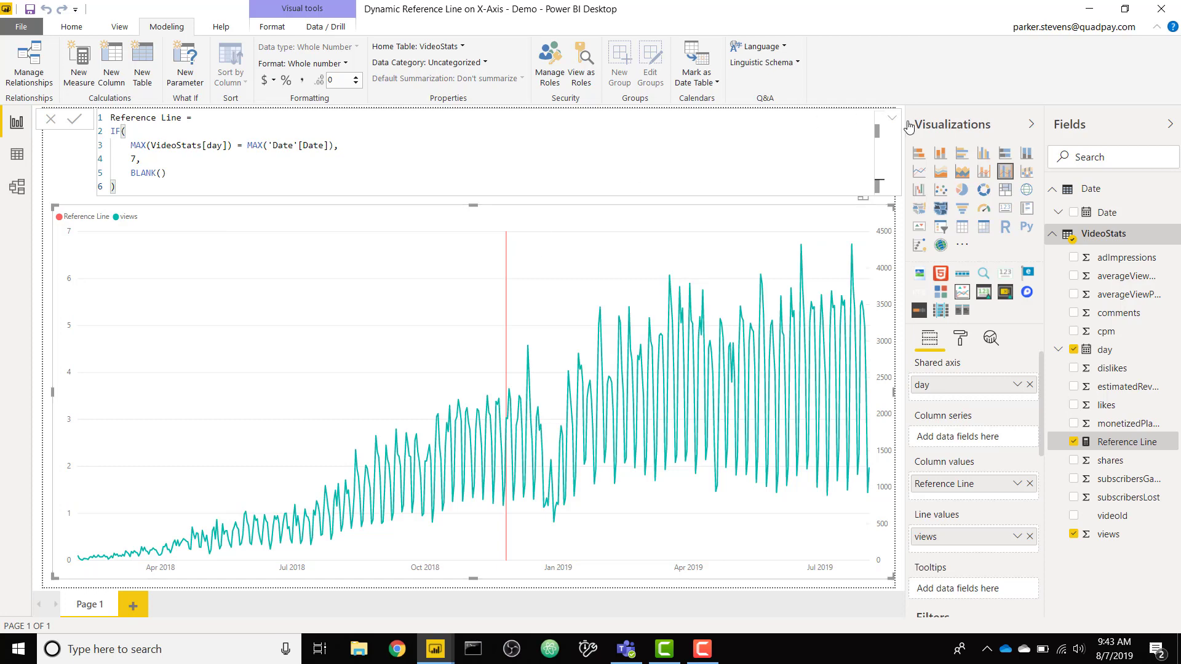
# Move the Date slicer's end date back to 11/23/2018 so the red line follows.
pyautogui.click(893, 120)
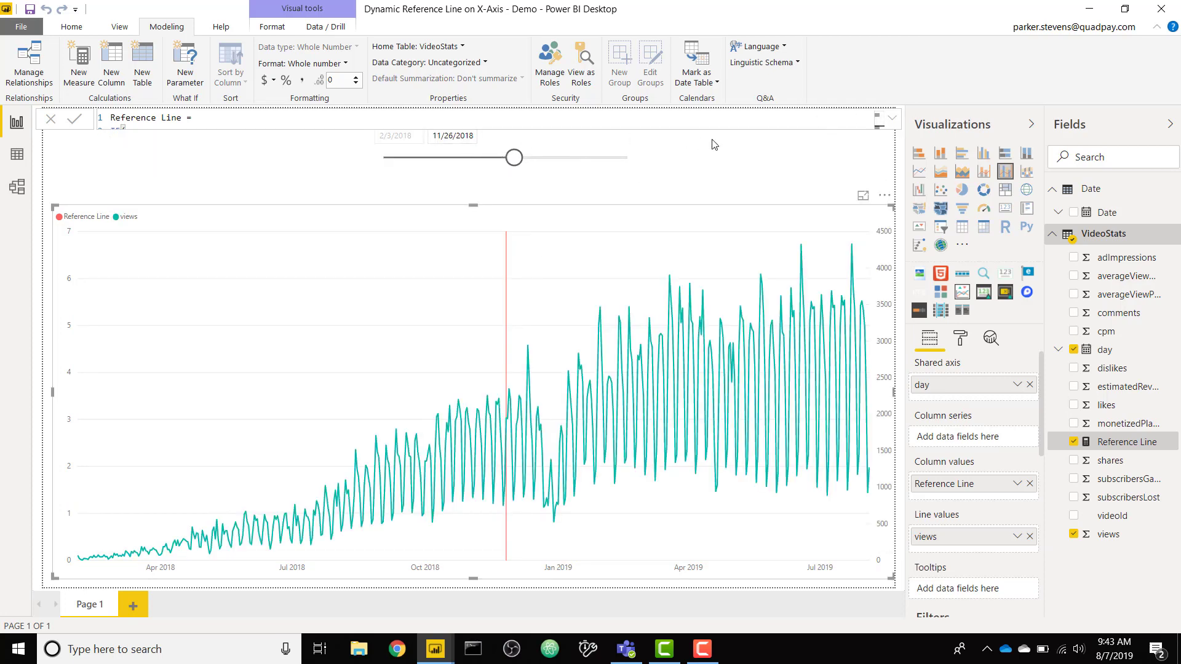
pyautogui.click(633, 139)
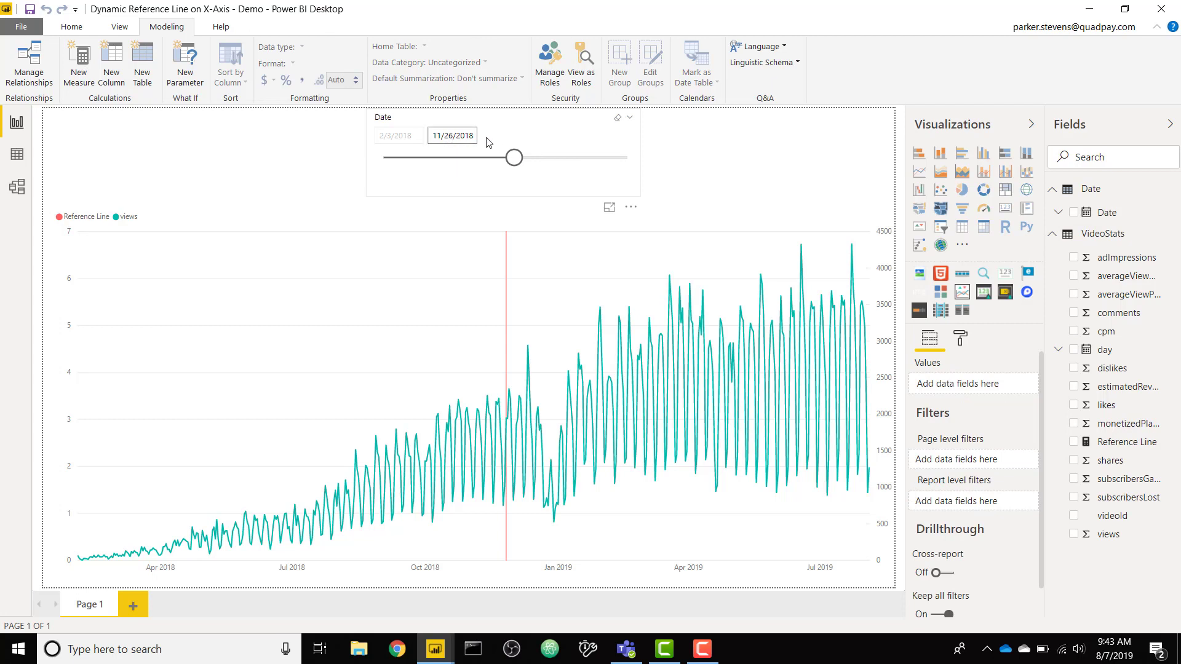
pyautogui.moveTo(506, 301)
pyautogui.moveTo(512, 158)
pyautogui.mouseDown()
pyautogui.moveTo(418, 161)
pyautogui.moveTo(510, 162)
pyautogui.mouseUp()
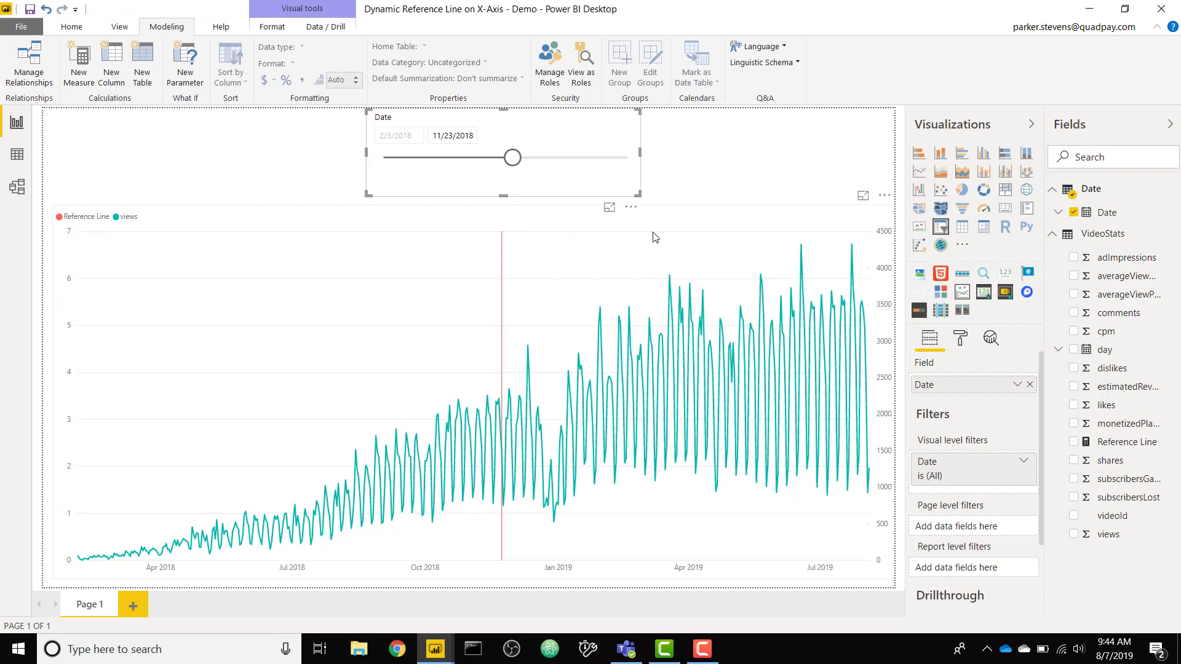
pyautogui.moveTo(853, 250)
# Start the Reference Line formula with a new line 'VAR Virtual = SUMMARIZE('.
pyautogui.click(1143, 442)
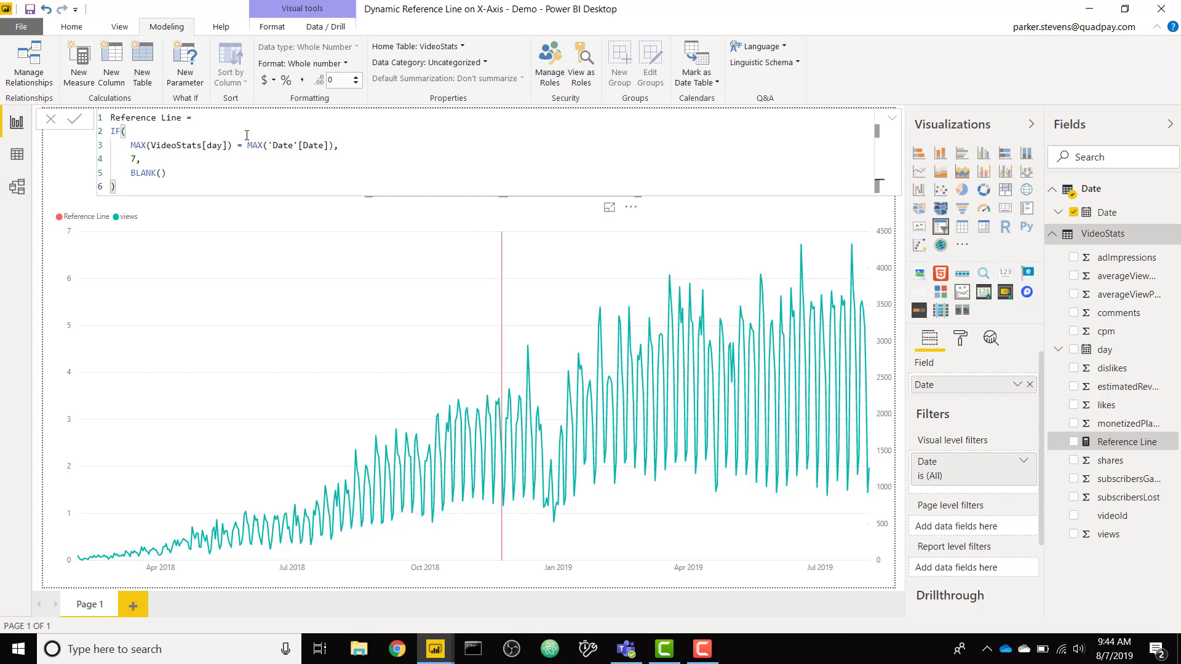
pyautogui.click(236, 115)
pyautogui.press('Return')
pyautogui.write('VAR ')
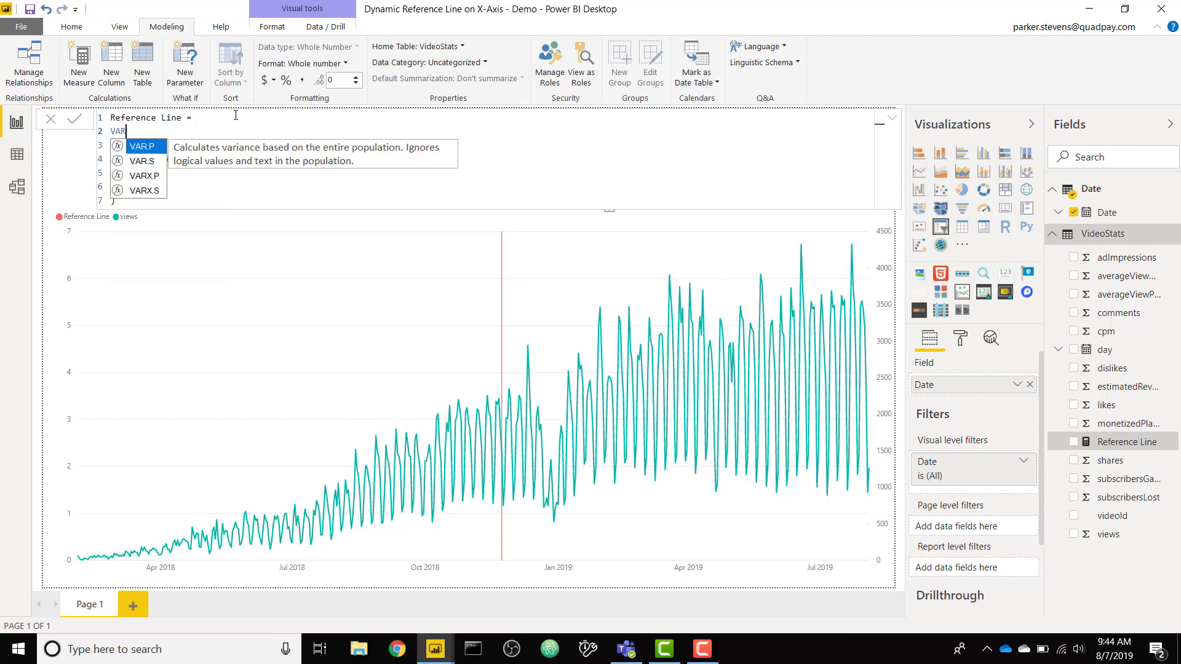
pyautogui.write('Virtual')
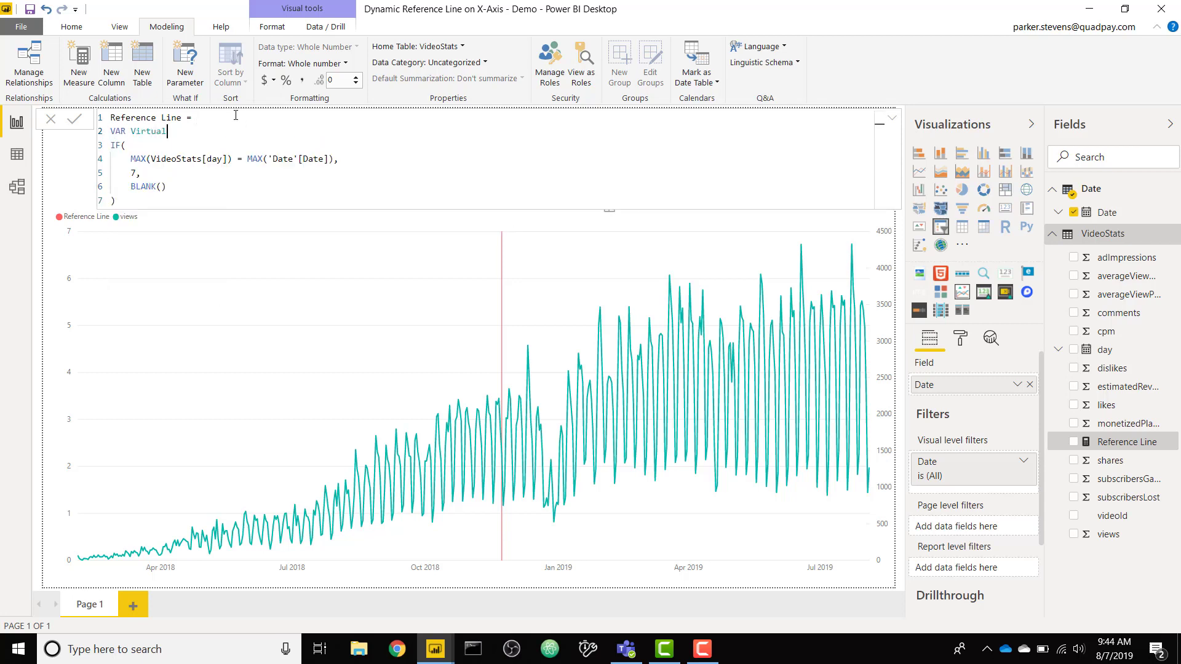
pyautogui.write(' =')
pyautogui.press('Return')
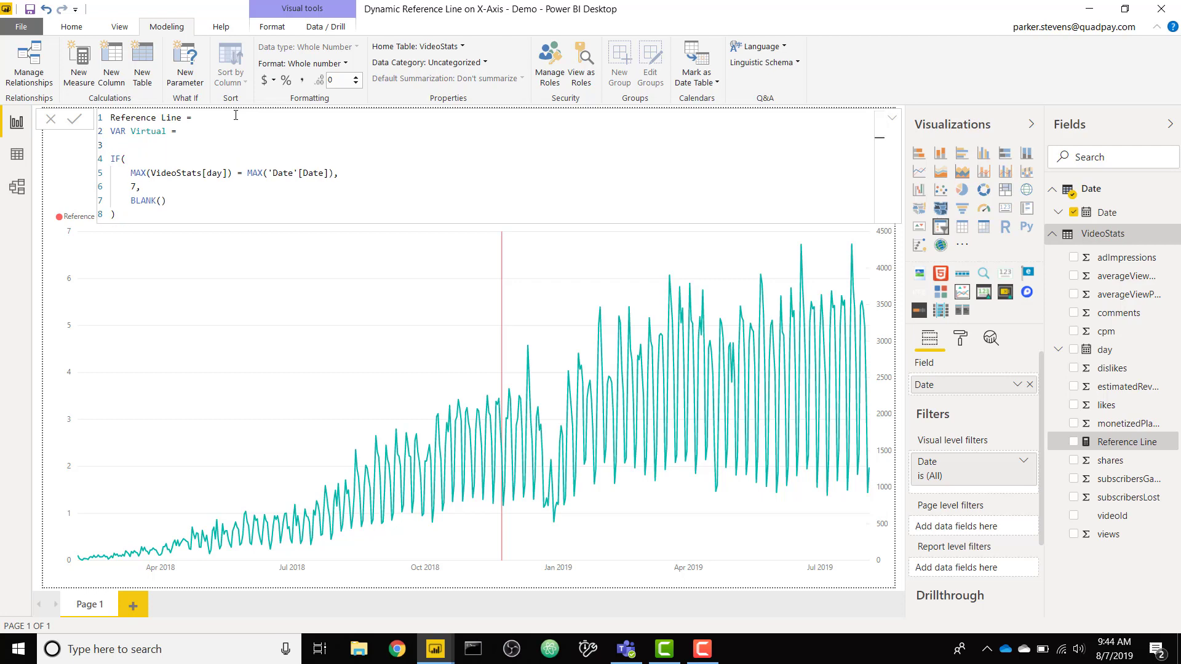
pyautogui.write('SUMMARIZE(')
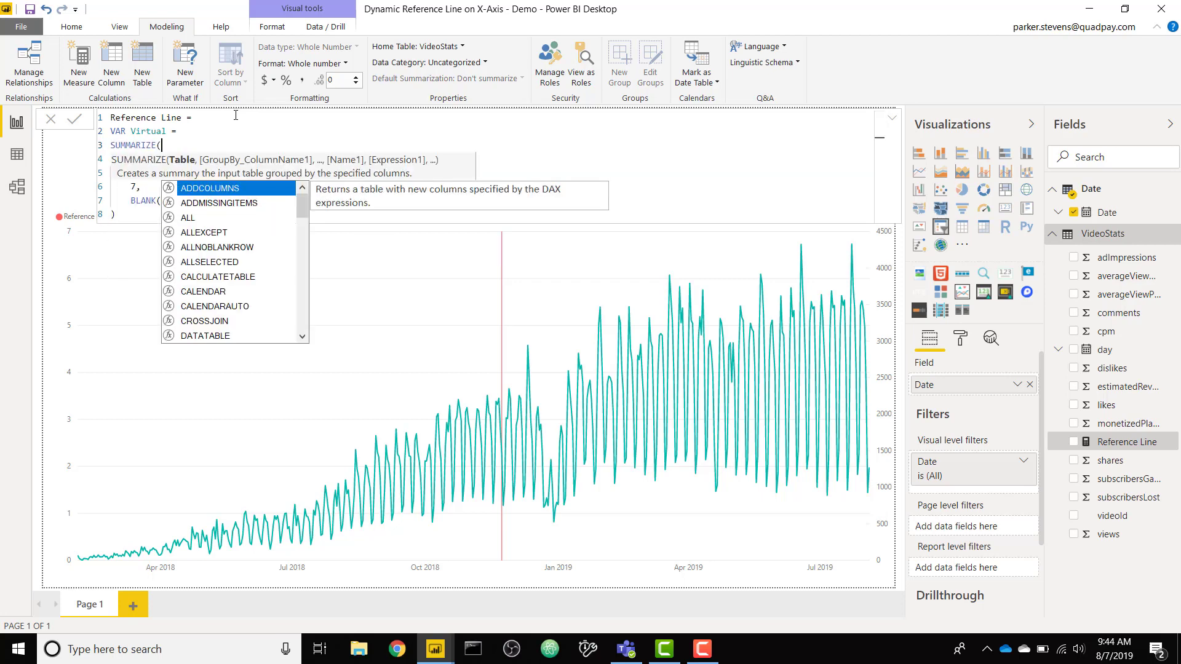
pyautogui.hotkey('shift', 'Return')
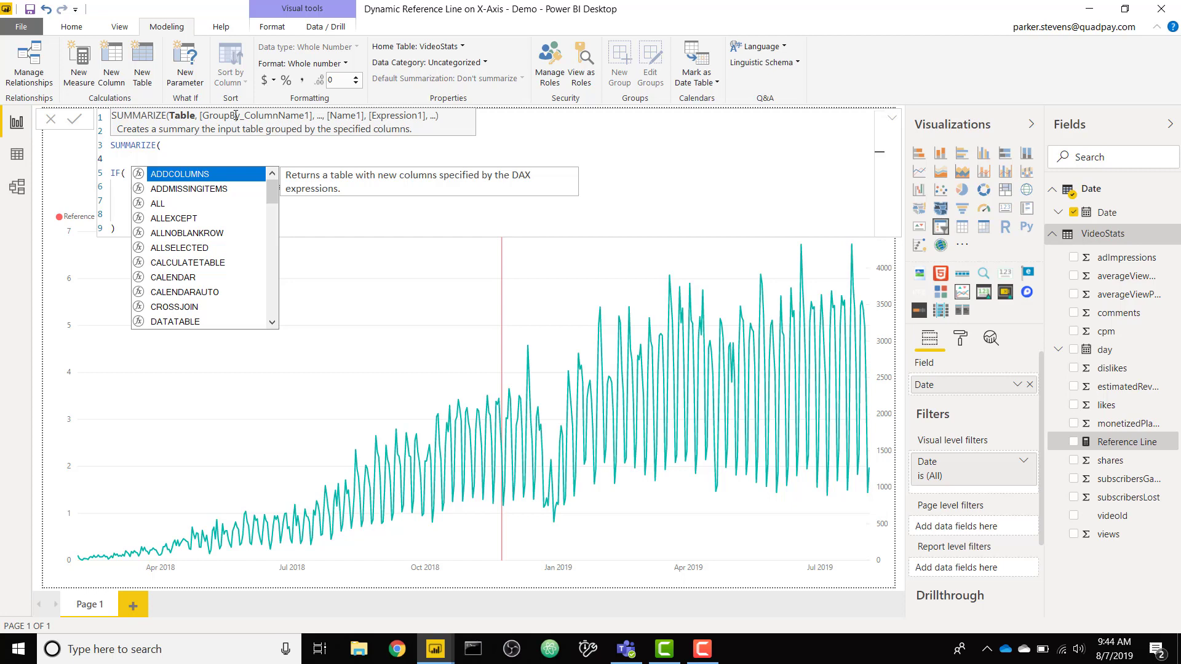
# Give SUMMARIZE the arguments VideoStats, VideoStats[day] and "Views", SUM(VideoStats[views]), then close it.
pyautogui.write('VideoStats,')
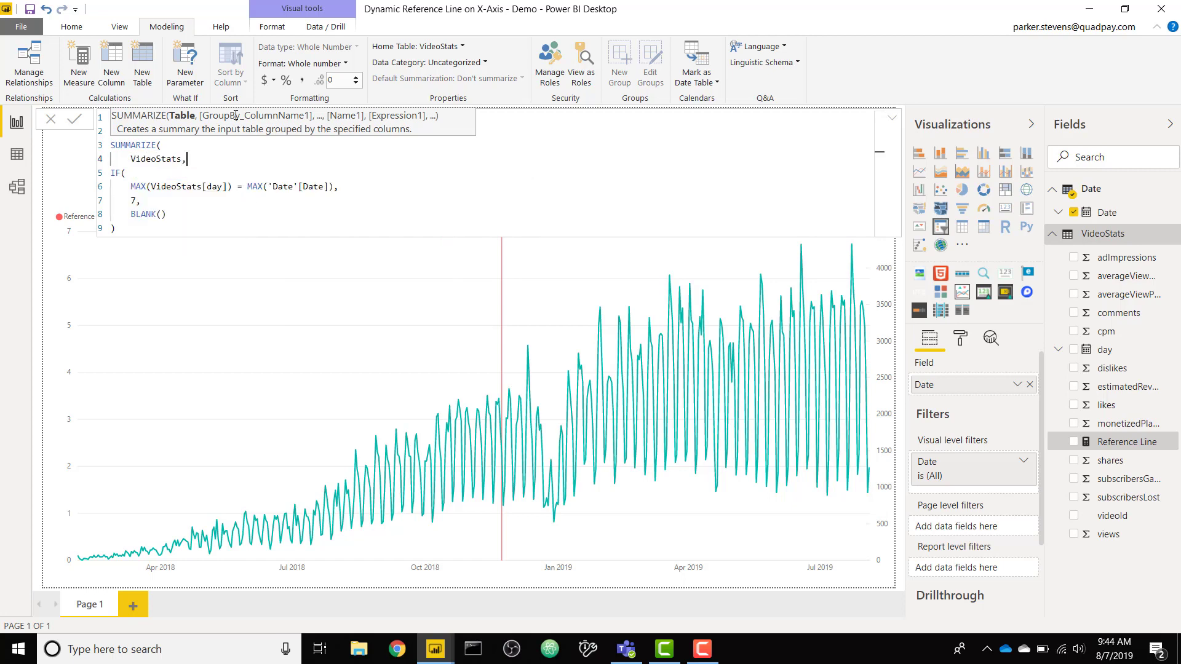
pyautogui.press('Return')
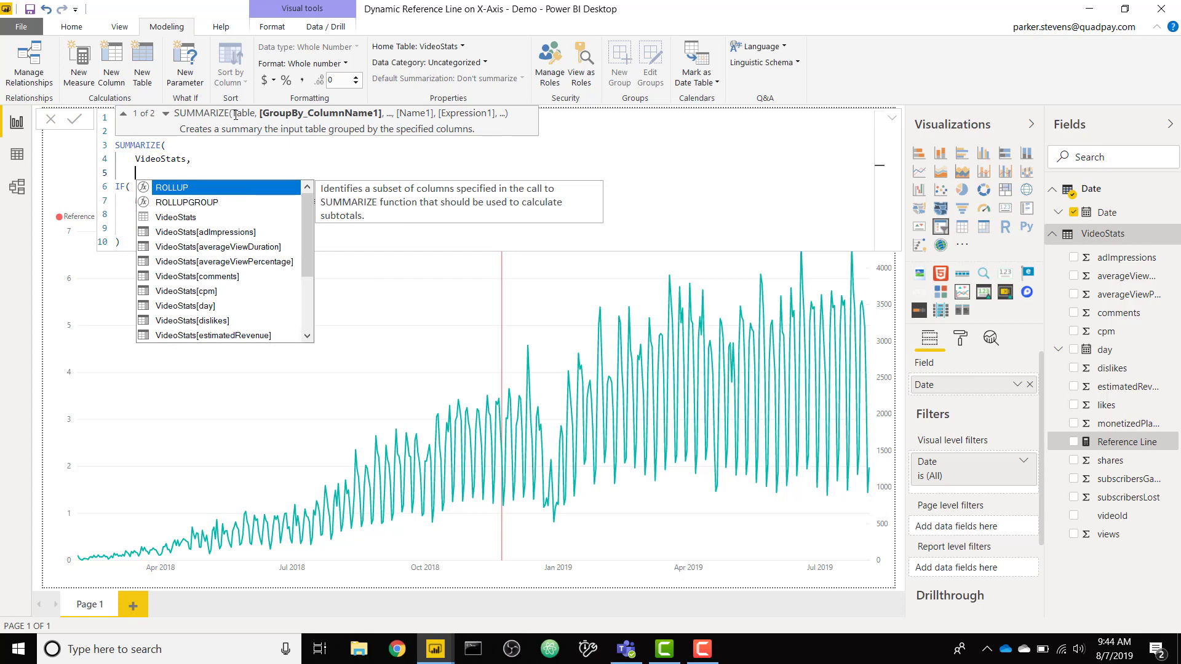
pyautogui.write('day')
pyautogui.press('Tab')
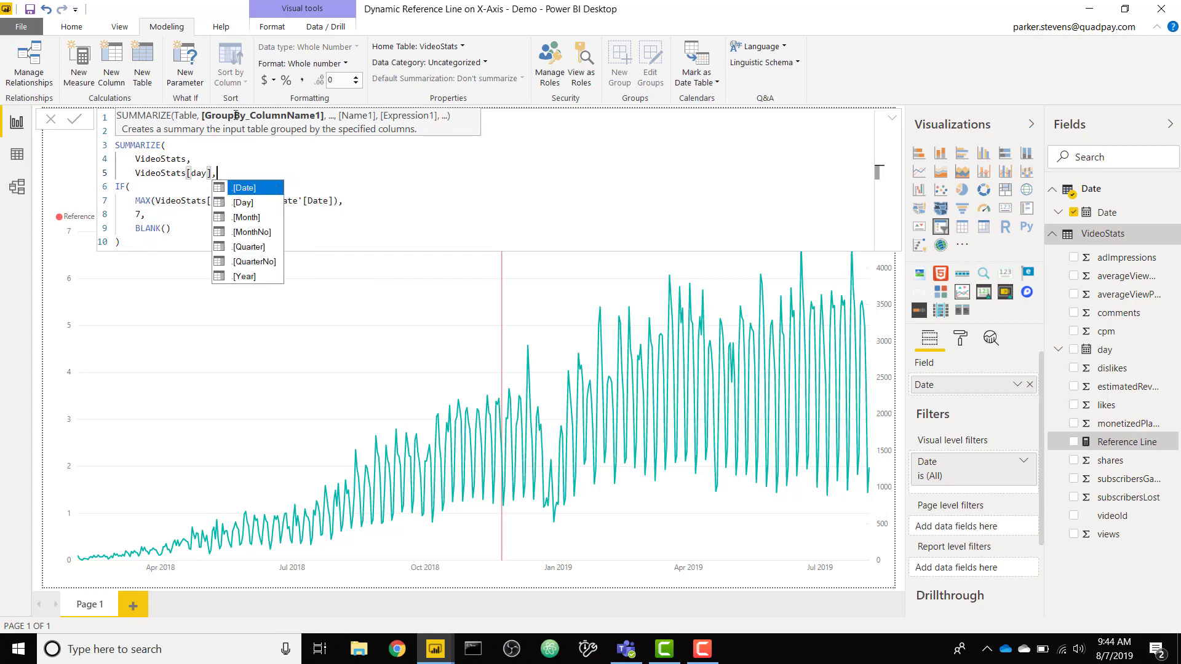
pyautogui.write(',')
pyautogui.press('Return')
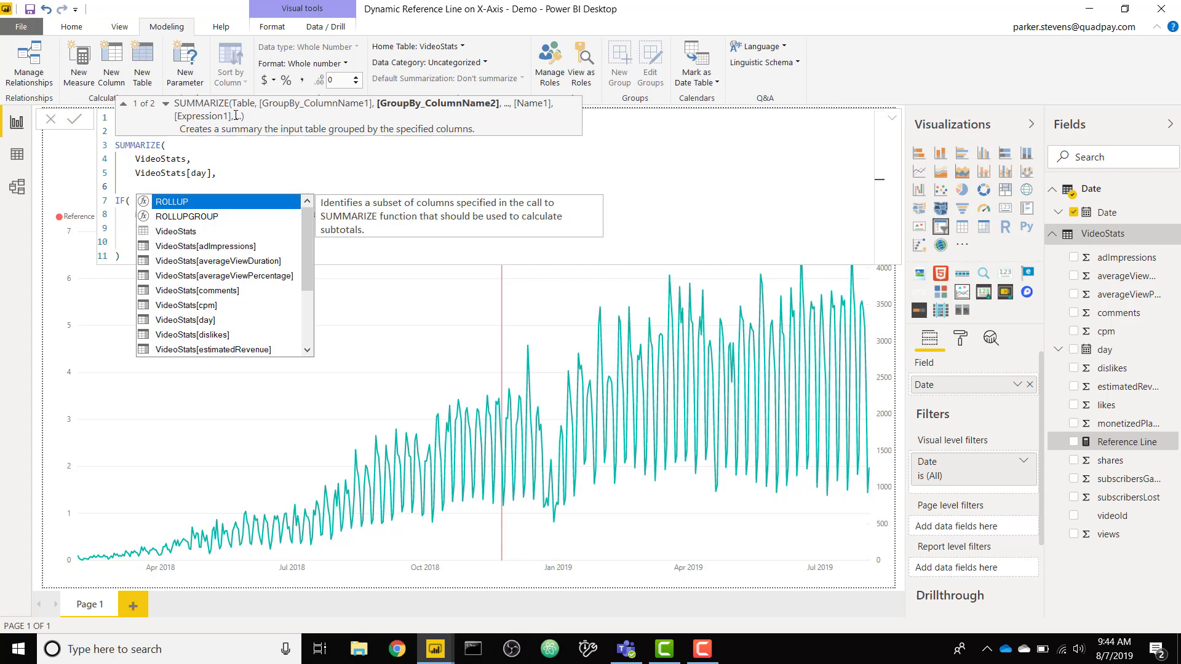
pyautogui.write('"')
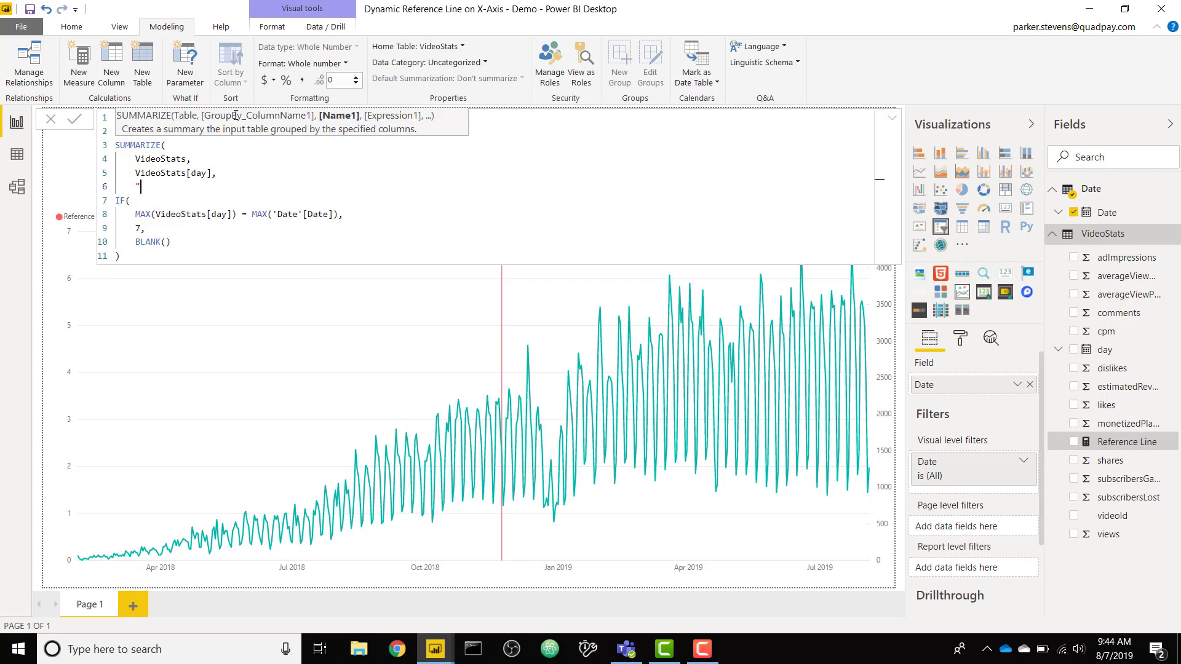
pyautogui.write('Views",SUM(')
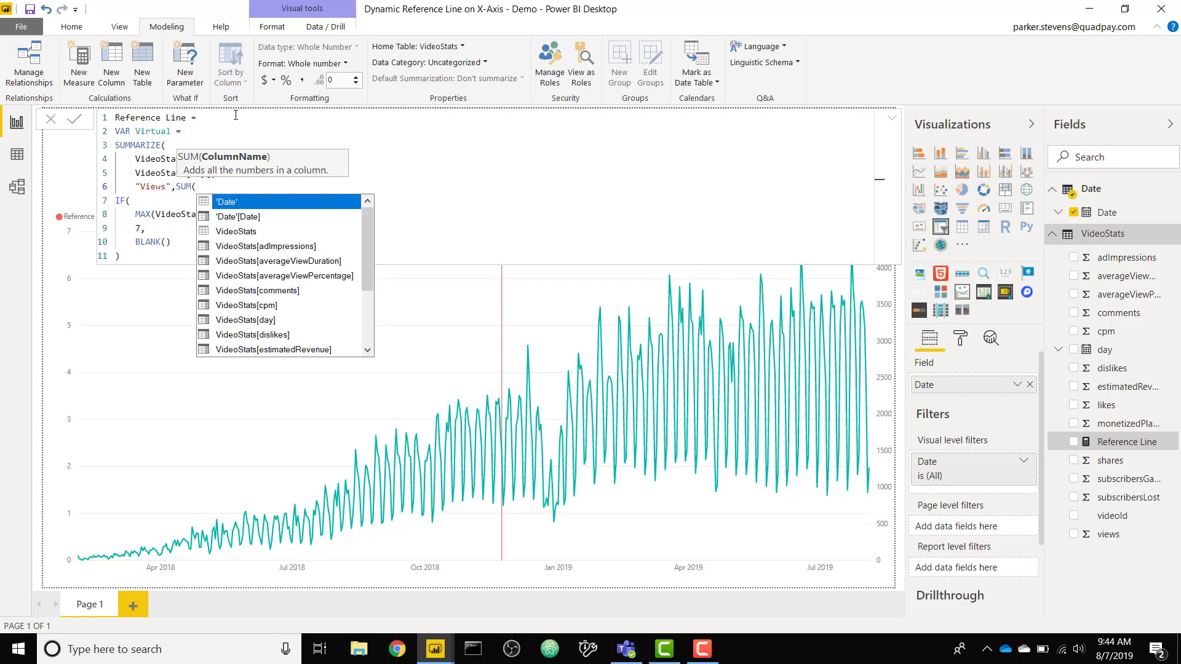
pyautogui.write('VideoStats[view')
pyautogui.press('Tab')
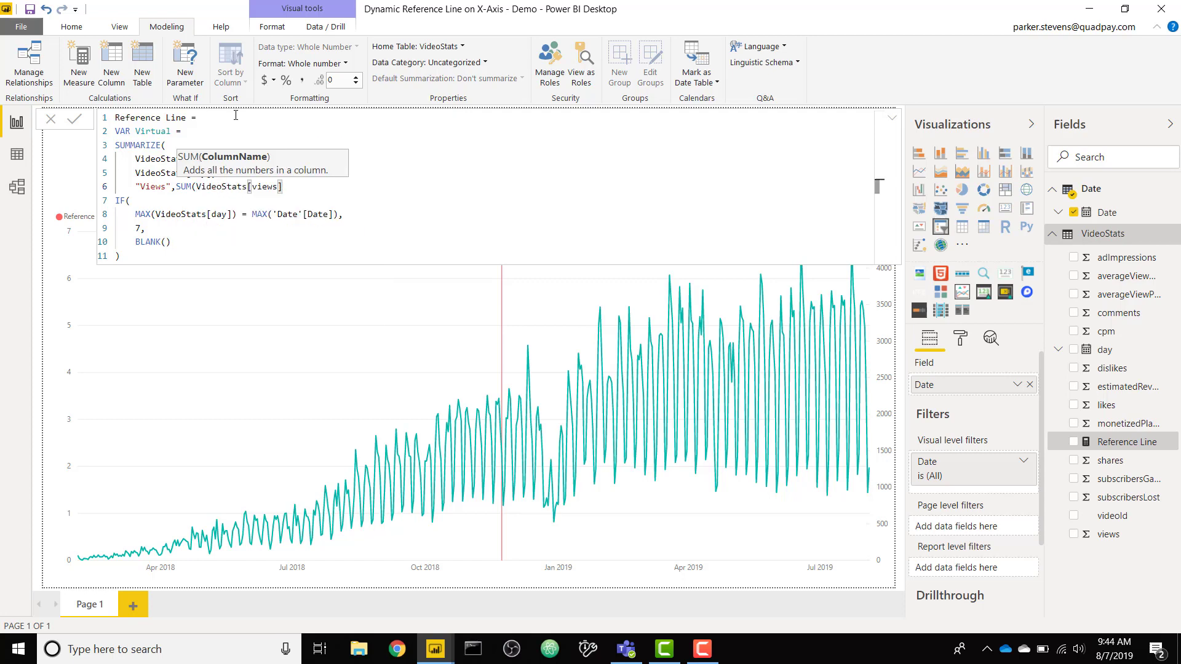
pyautogui.write(')')
pyautogui.press('Return')
pyautogui.write(')')
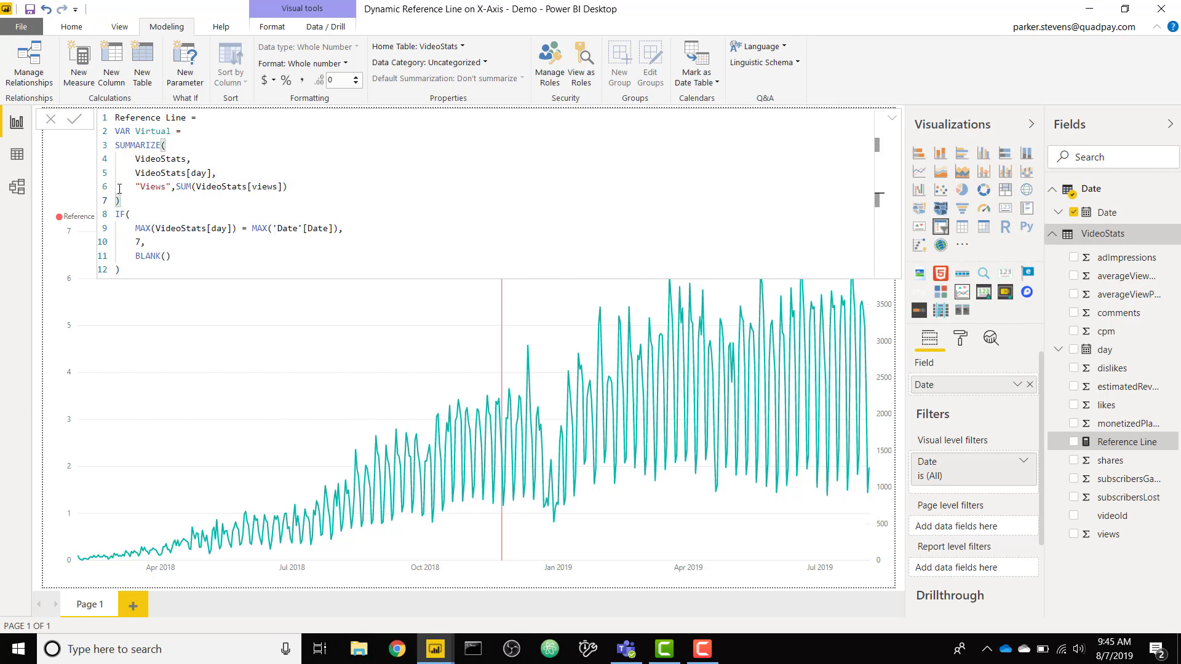
# Add RETURN before the IF and replace its true result 7 with MAXX(Virtual,[Views]).
pyautogui.press('Return')
pyautogui.write('RETURN')
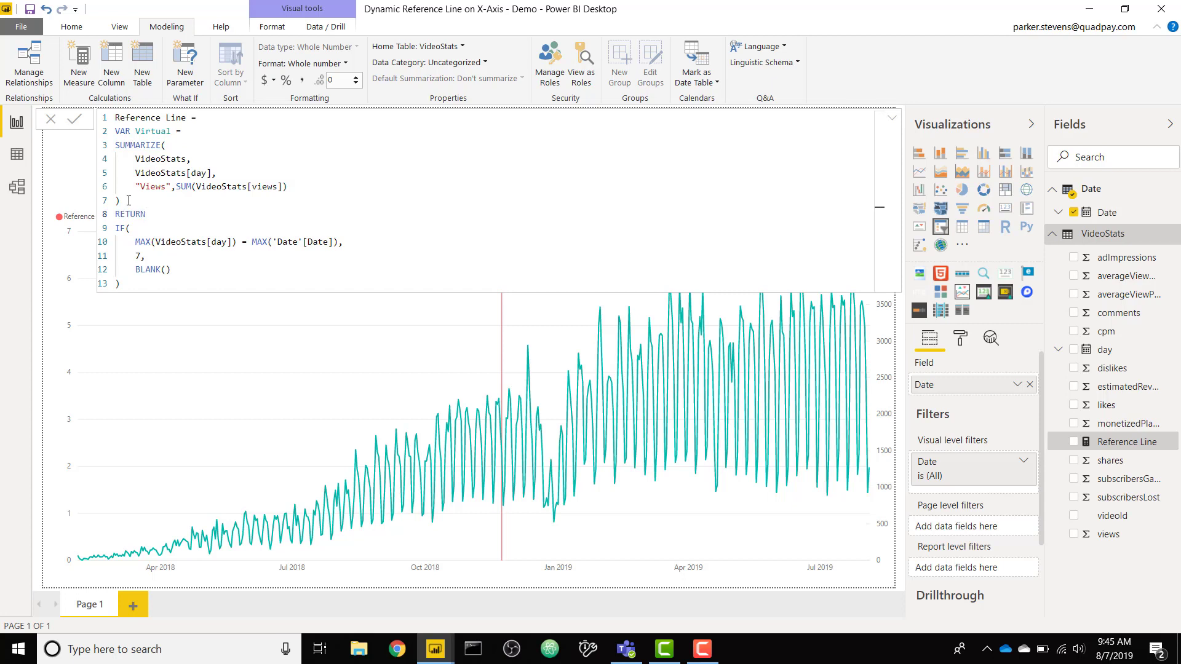
pyautogui.click(143, 257)
pyautogui.press('BackSpace')
pyautogui.write('MAX')
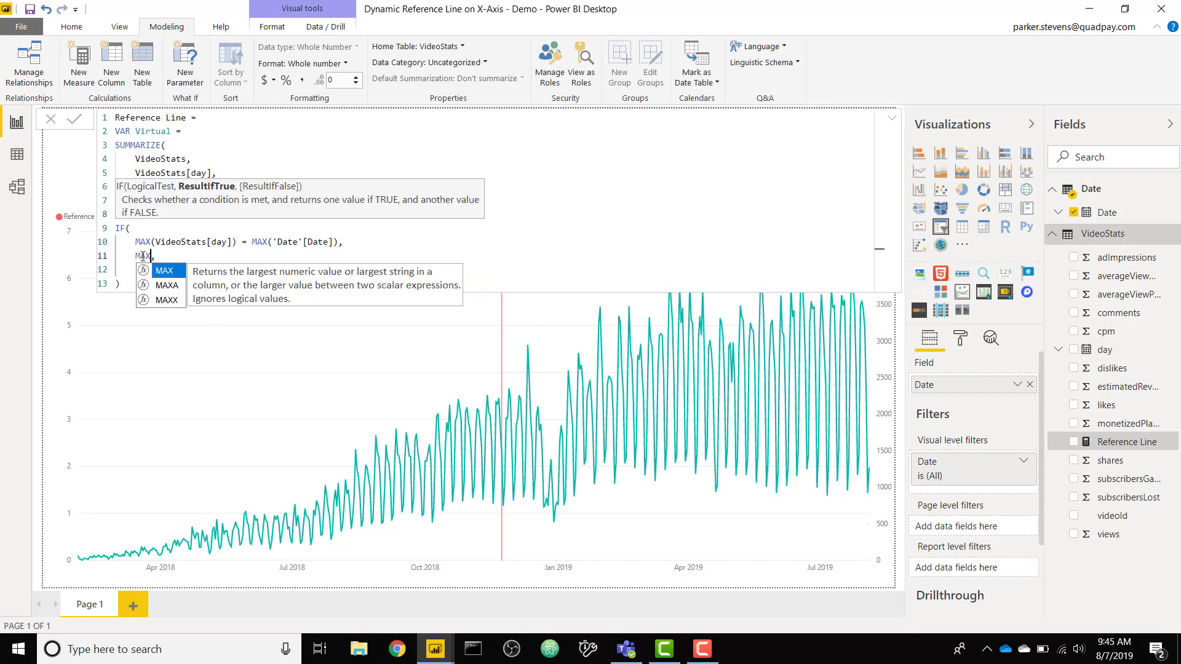
pyautogui.press('BackSpace')
pyautogui.write('AXX(Virtual,')
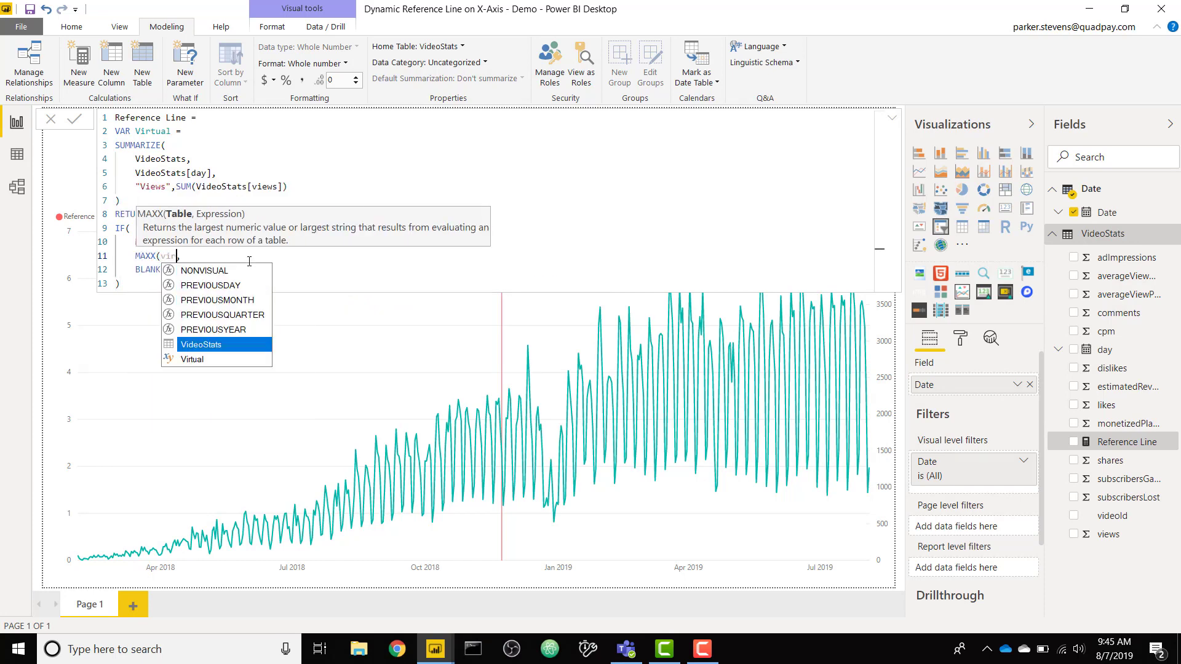
pyautogui.write('[Views]),')
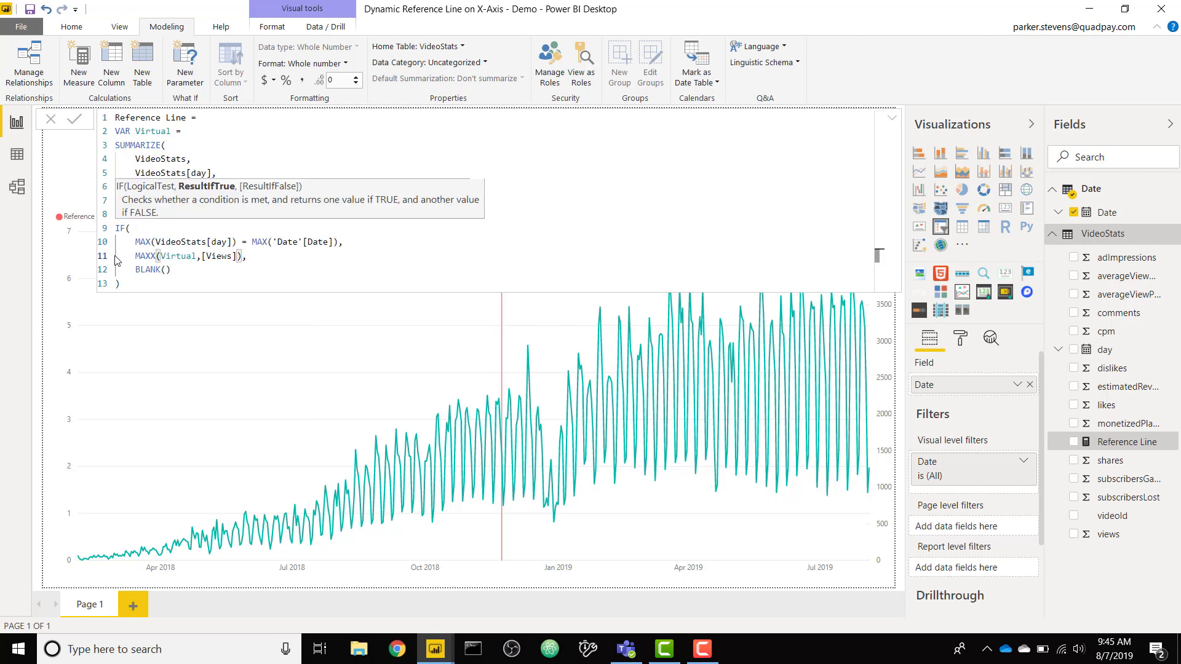
# Review the SUMMARIZE block and place the cursor after BLANK() at the formula's end.
pyautogui.click(192, 138)
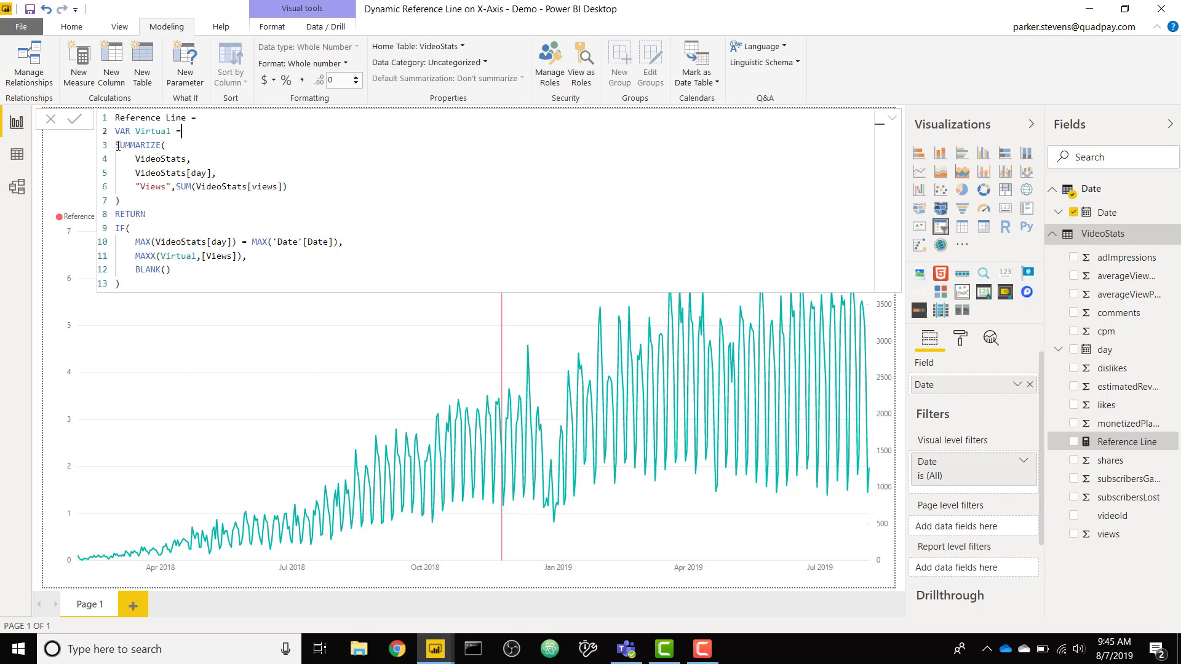
pyautogui.moveTo(118, 145); pyautogui.dragTo(121, 201)
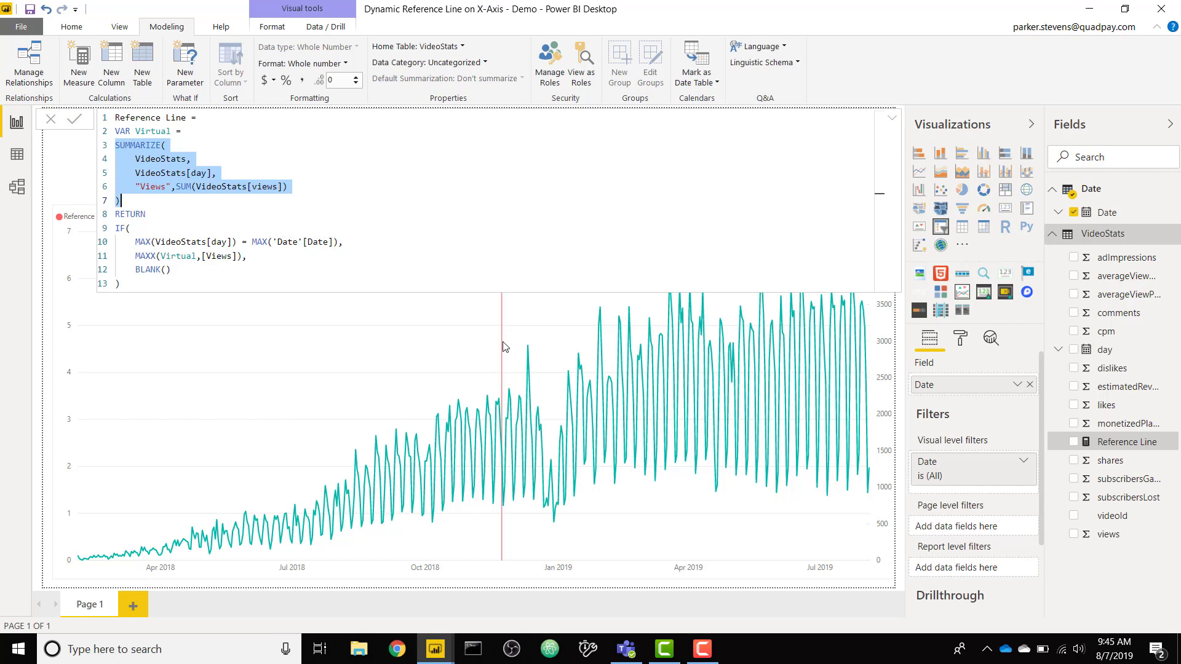
pyautogui.click(285, 272)
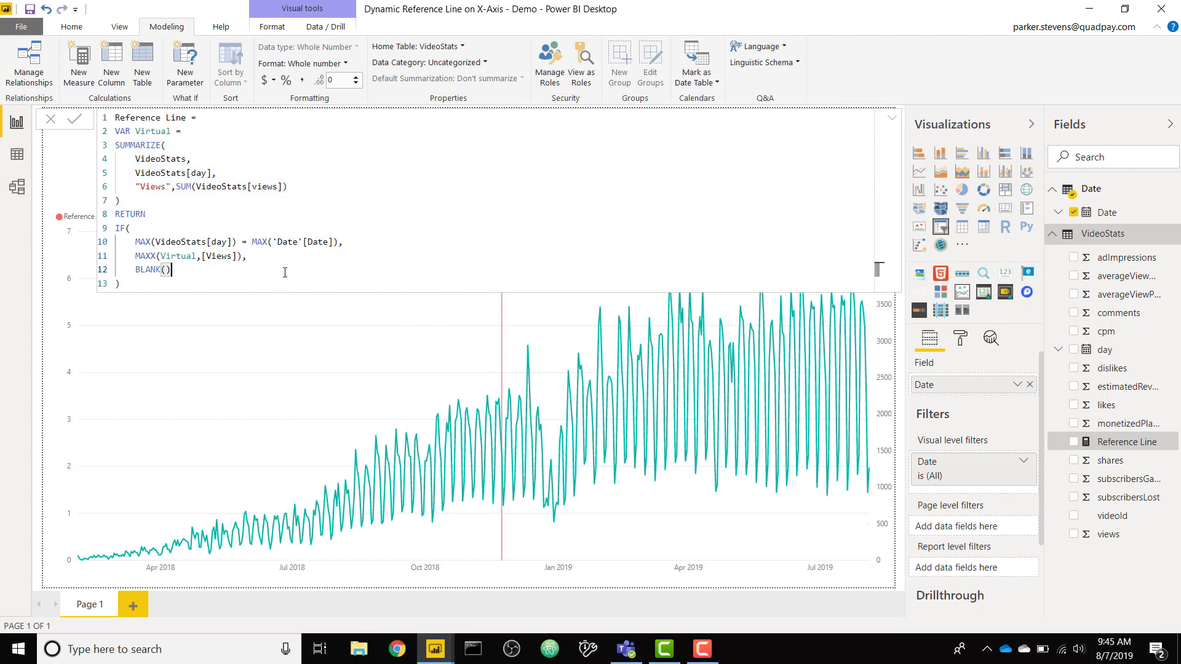
# Commit the Reference Line measure and check the red line's value, 1453 views on November 23, 2018.
pyautogui.press('Return')
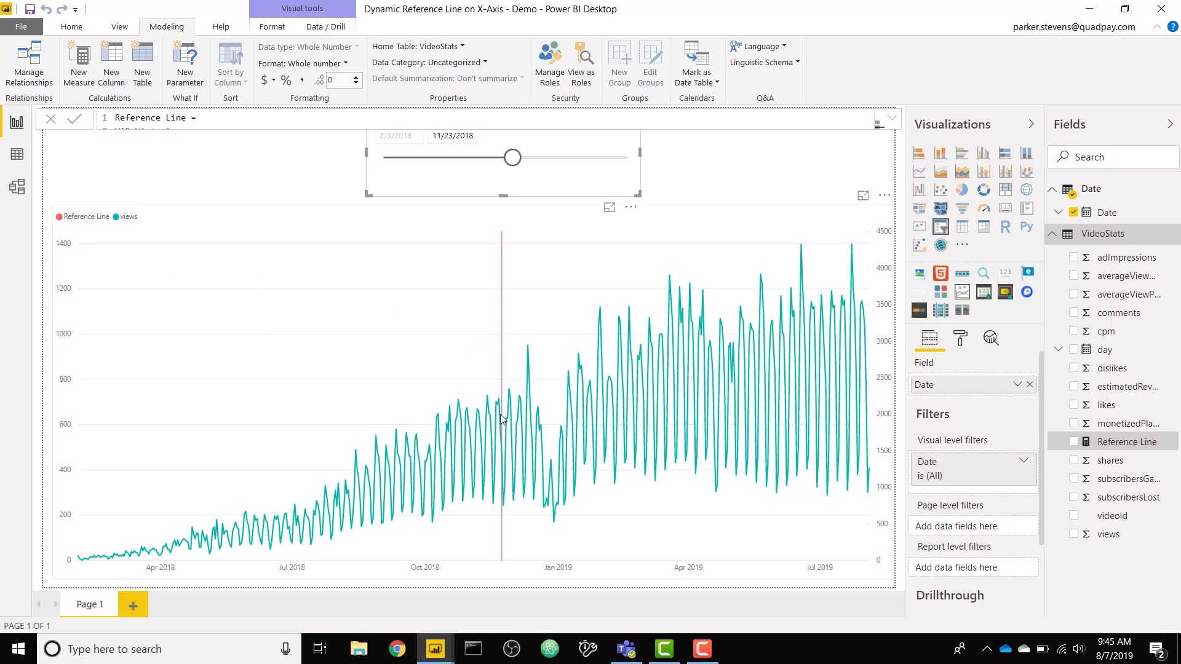
pyautogui.moveTo(504, 443)
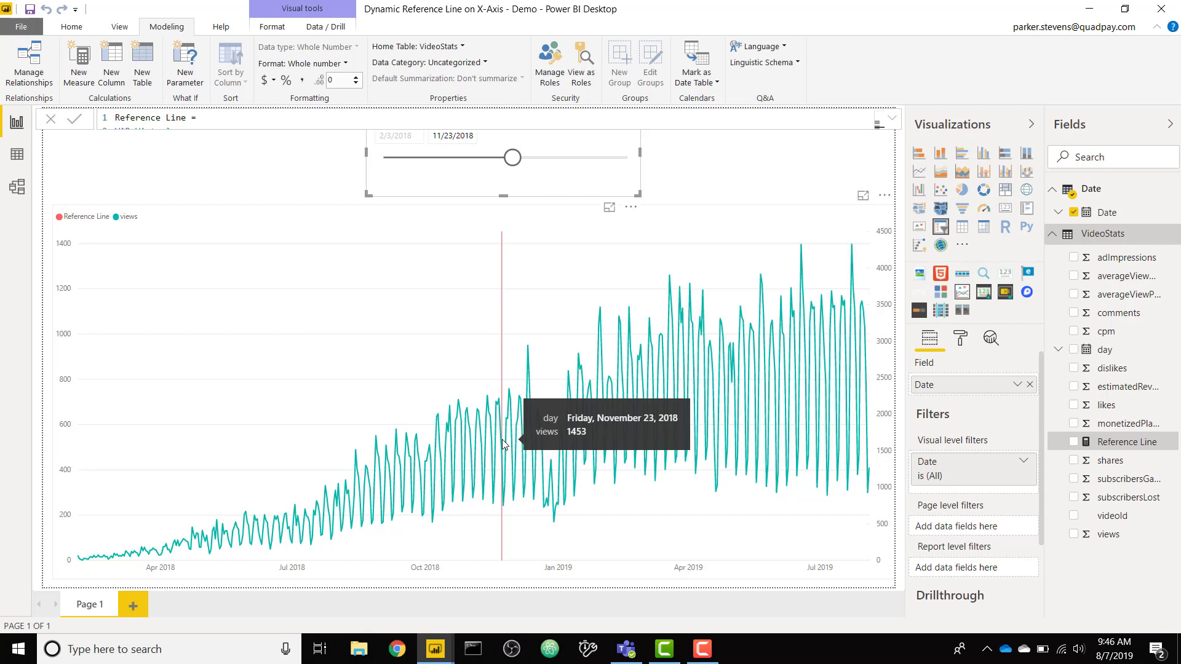
# Wrap VideoStats in ALLSELECTED( ) in the measure's SUMMARIZE and commit it.
pyautogui.click(891, 119)
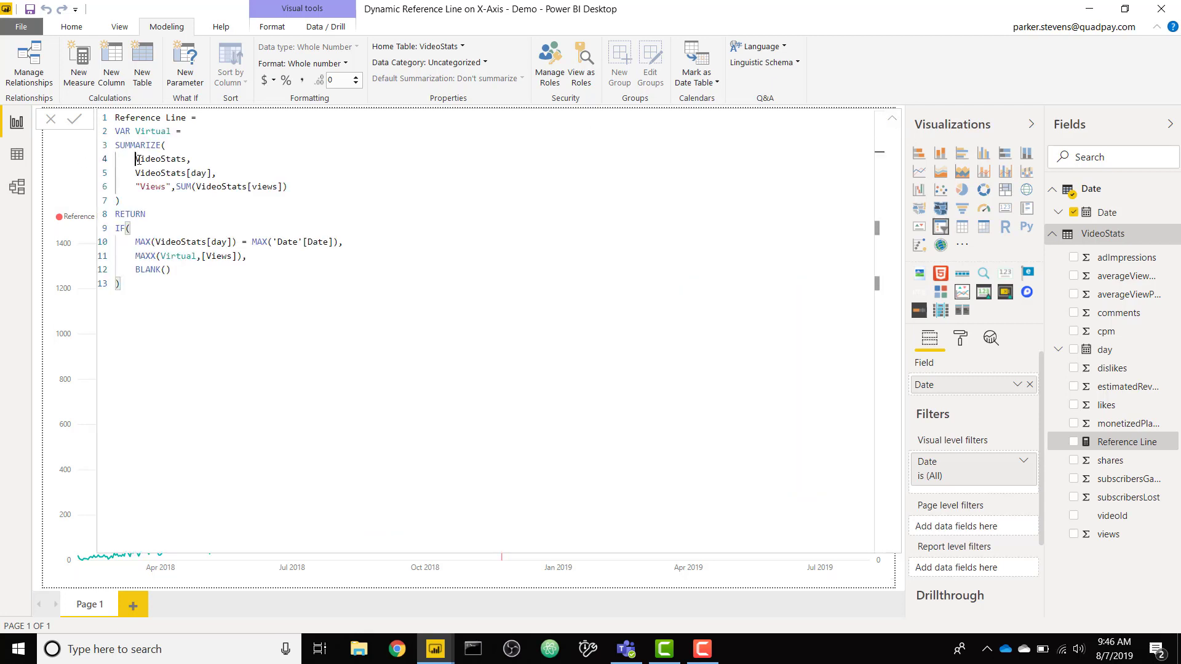
pyautogui.click(139, 160)
pyautogui.write('ALLSELECTED(')
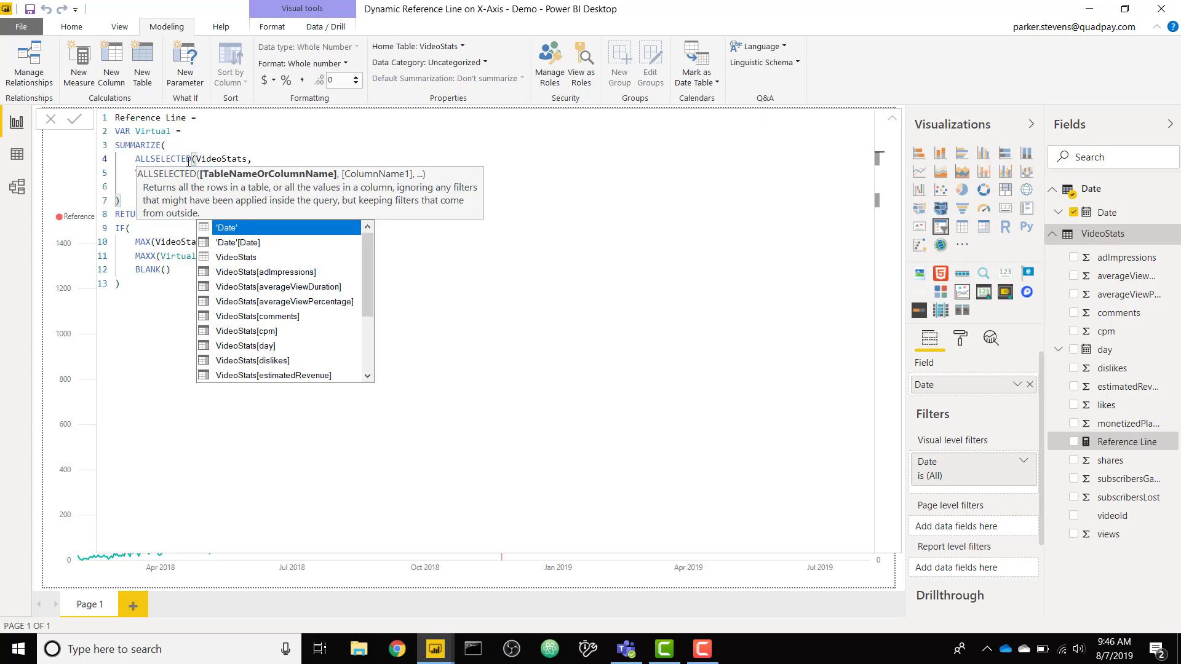
pyautogui.click(250, 161)
pyautogui.write(')')
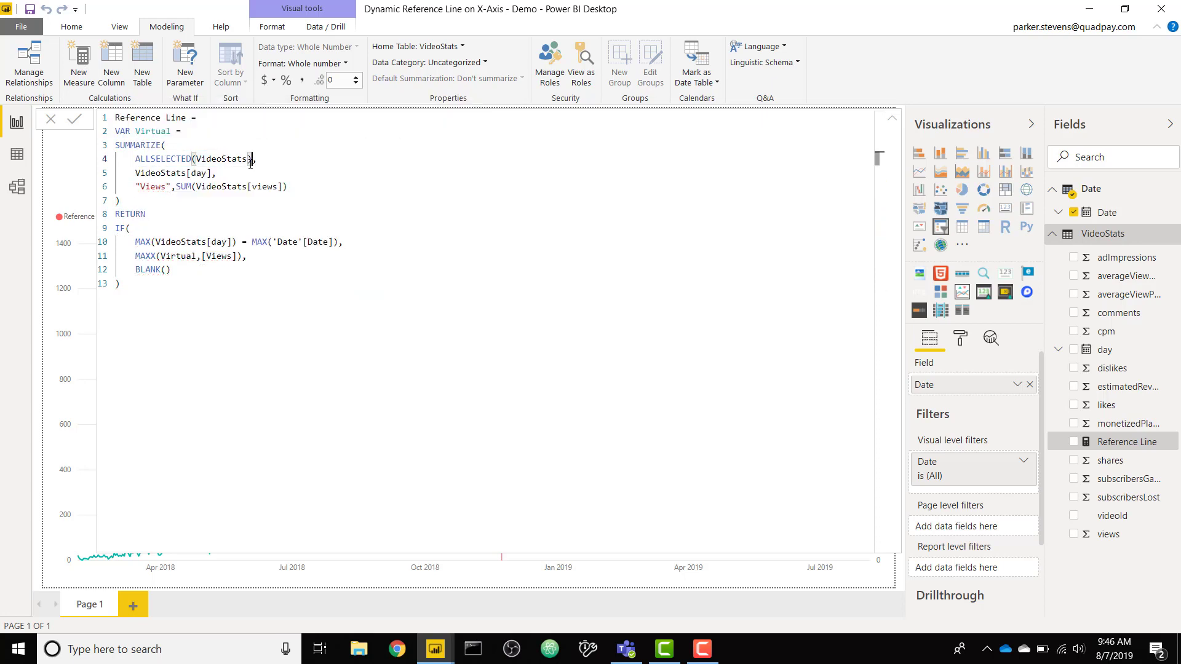
pyautogui.press('Return')
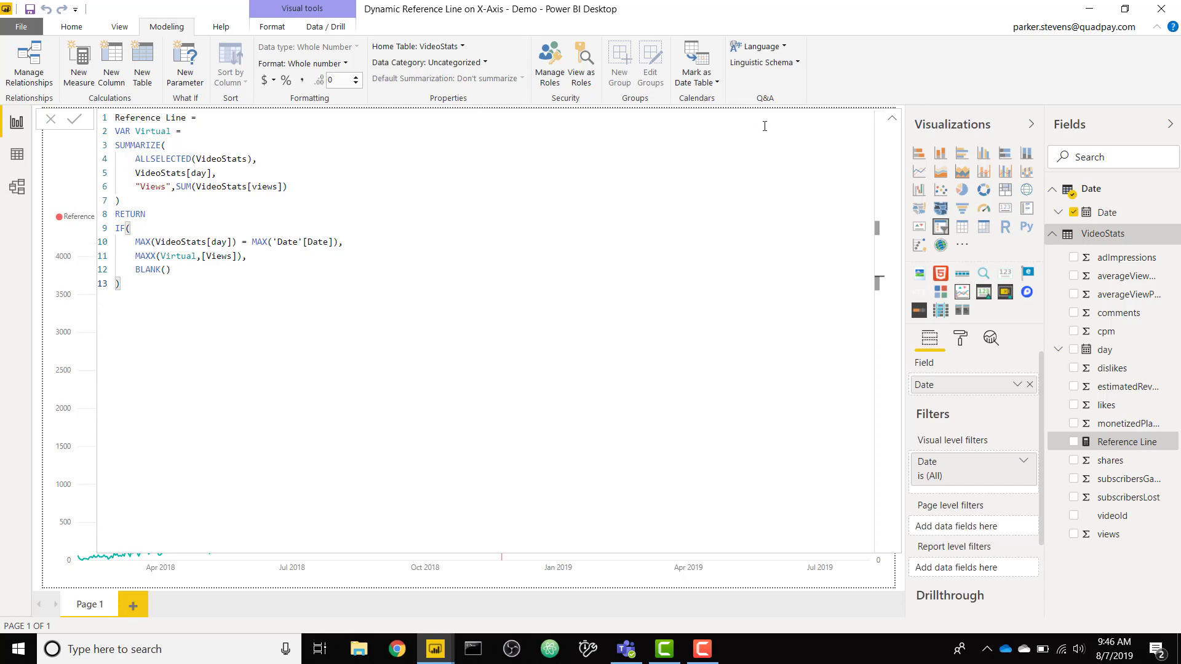
# Move the date slicer's end date to 10/14/2018 and watch the red line follow.
pyautogui.click(891, 124)
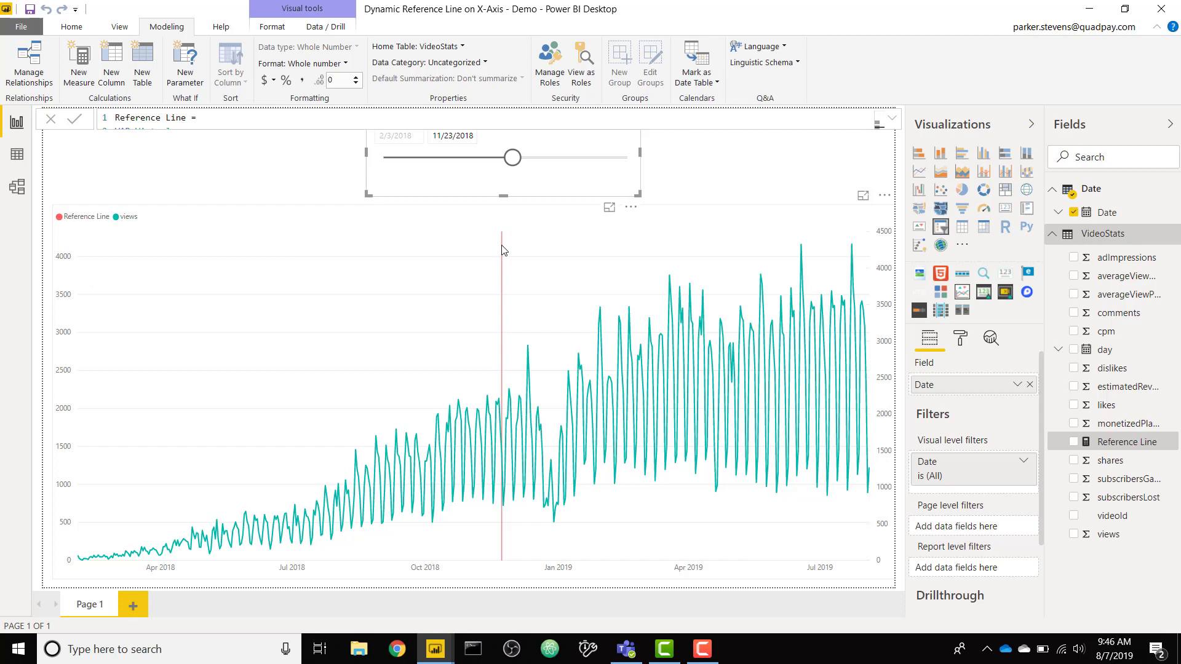
pyautogui.moveTo(502, 249)
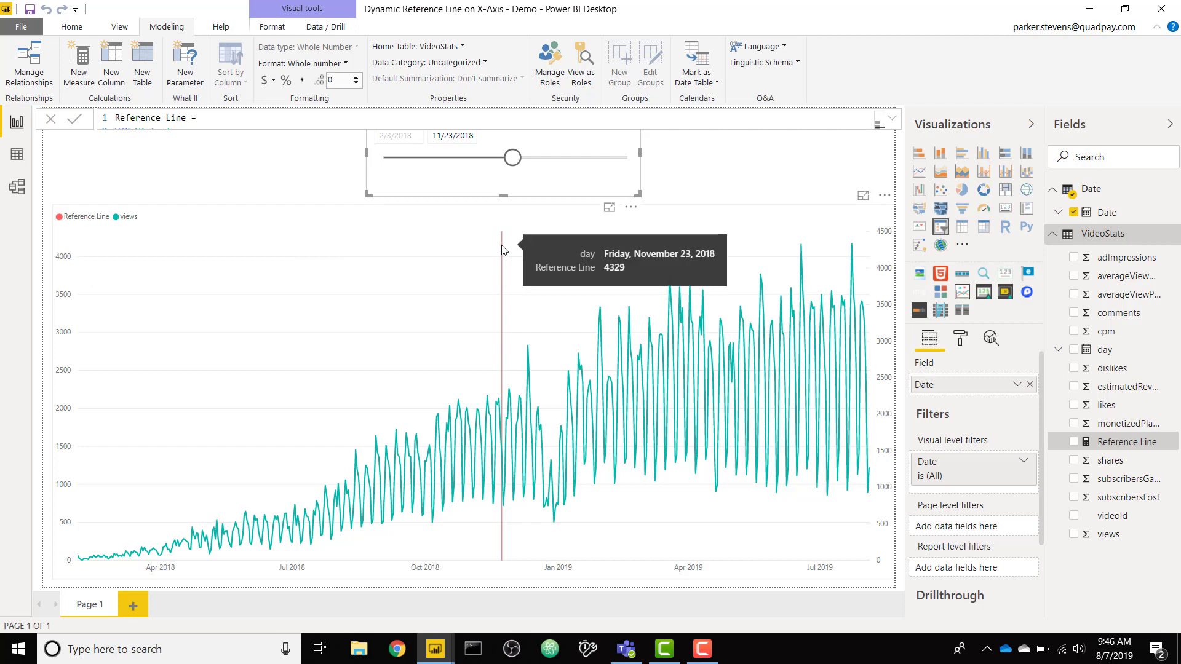
pyautogui.moveTo(804, 249)
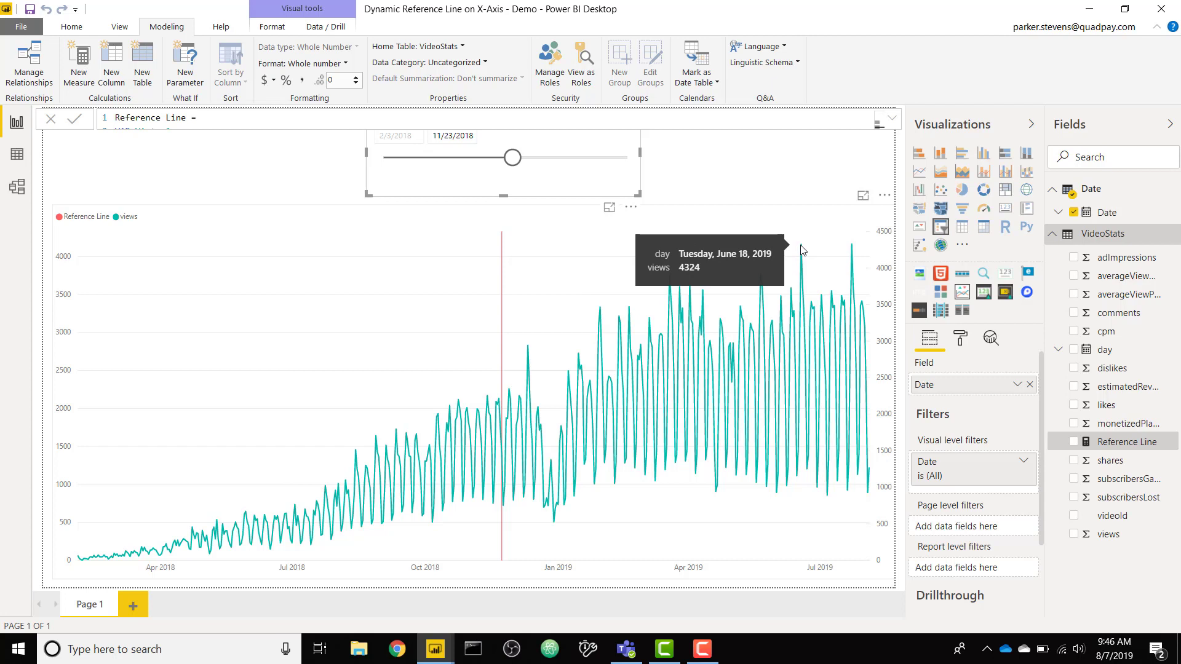
pyautogui.moveTo(513, 158)
pyautogui.mouseDown()
pyautogui.moveTo(567, 159)
pyautogui.moveTo(495, 157)
pyautogui.mouseUp()
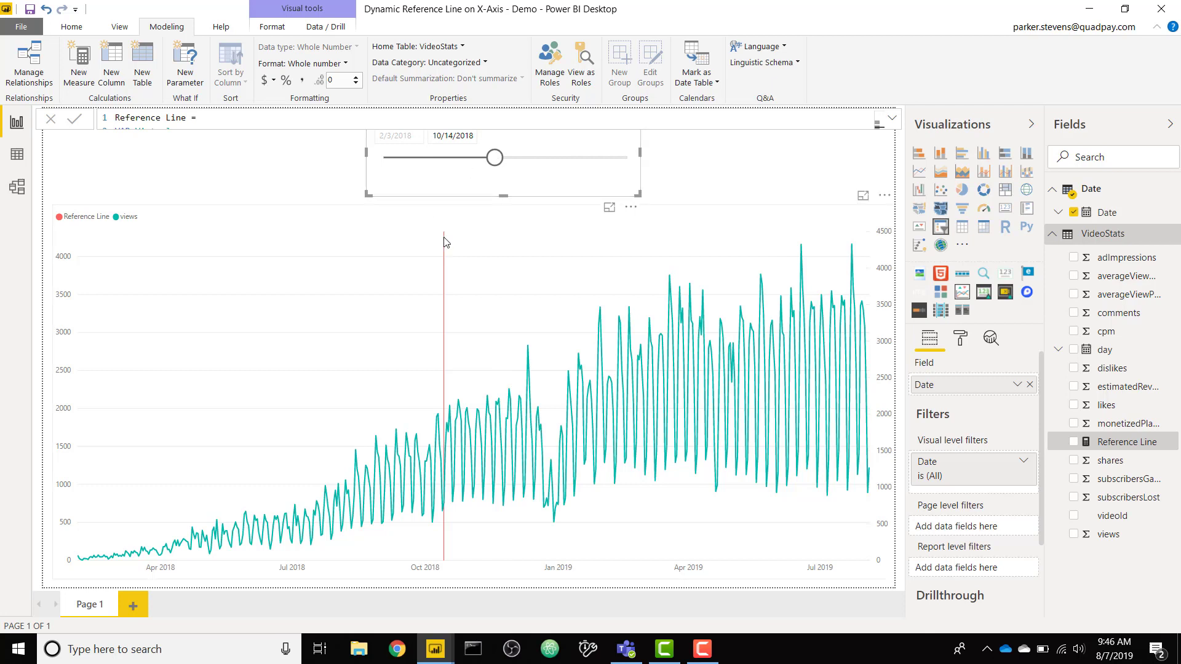
pyautogui.moveTo(445, 241)
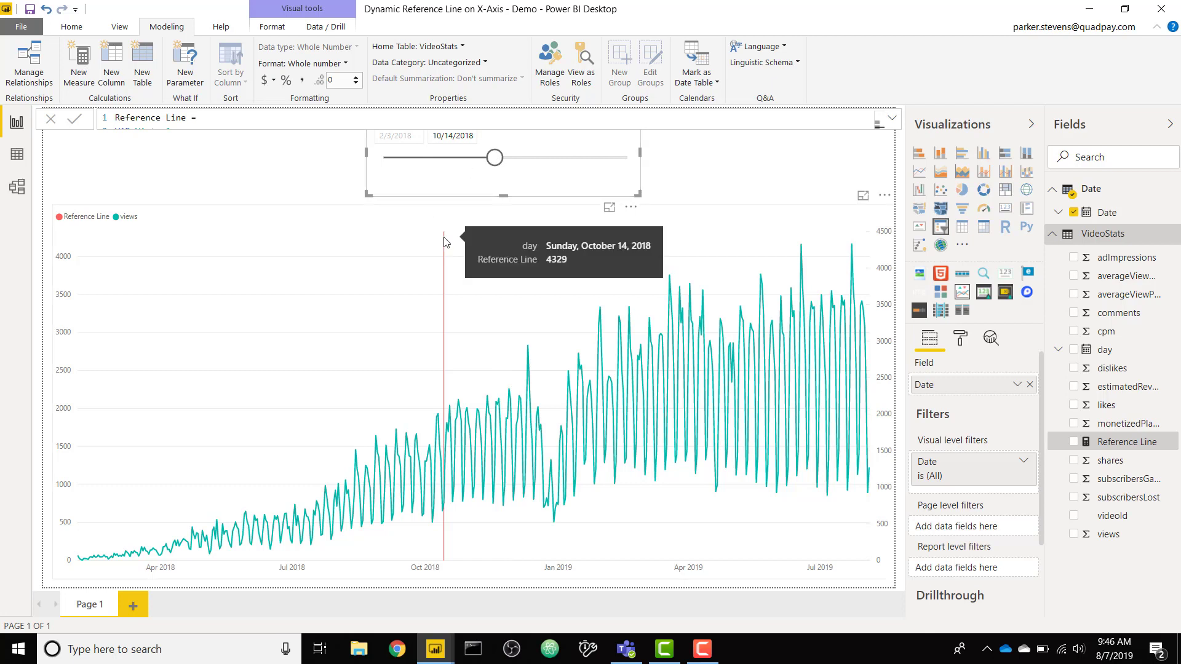
# Turn off the line chart's secondary y-axis, then move the slicer's end date to 12/23/2018.
pyautogui.click(961, 338)
pyautogui.scroll(-1, 958, 471)
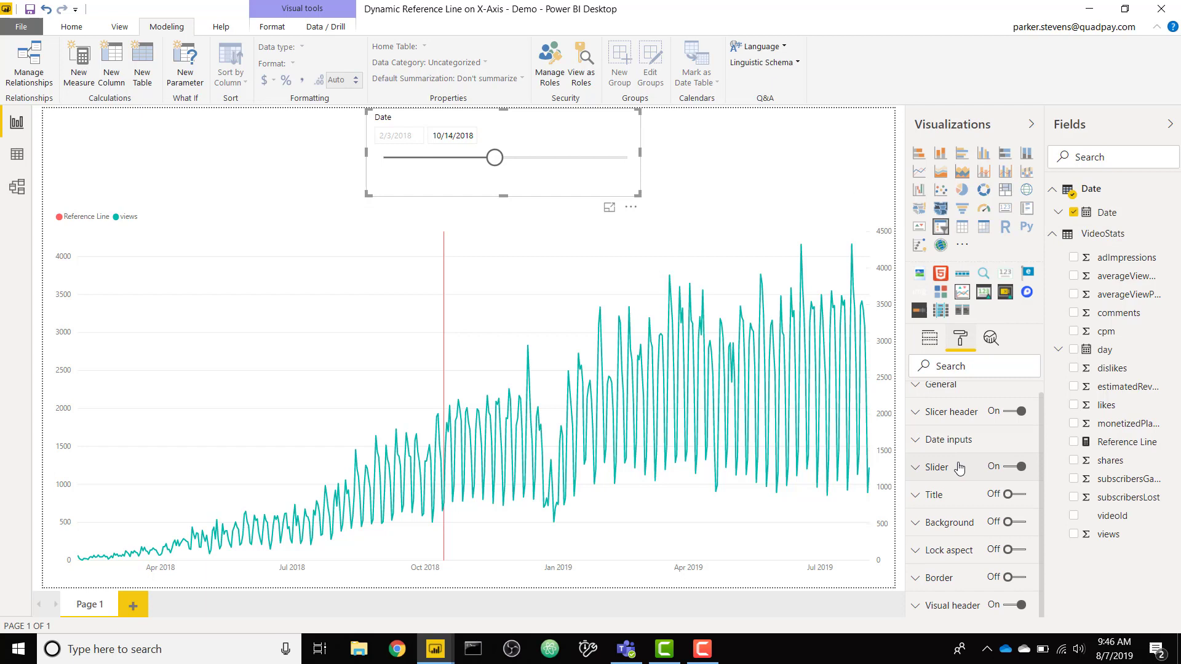
pyautogui.click(726, 238)
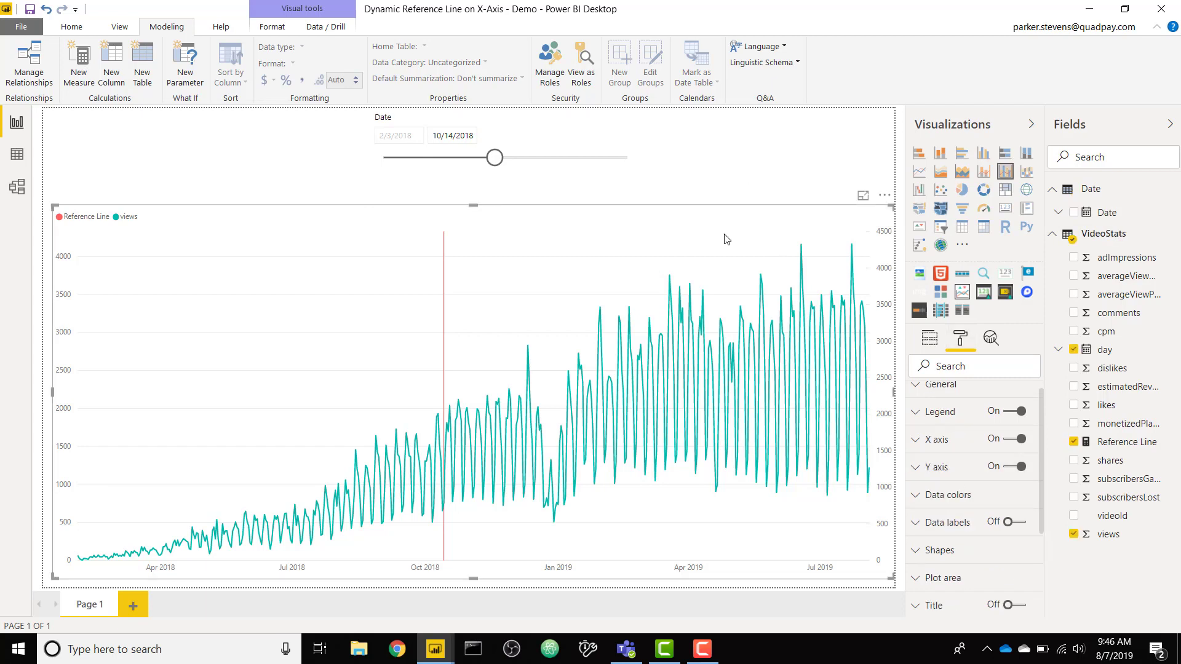
pyautogui.click(957, 462)
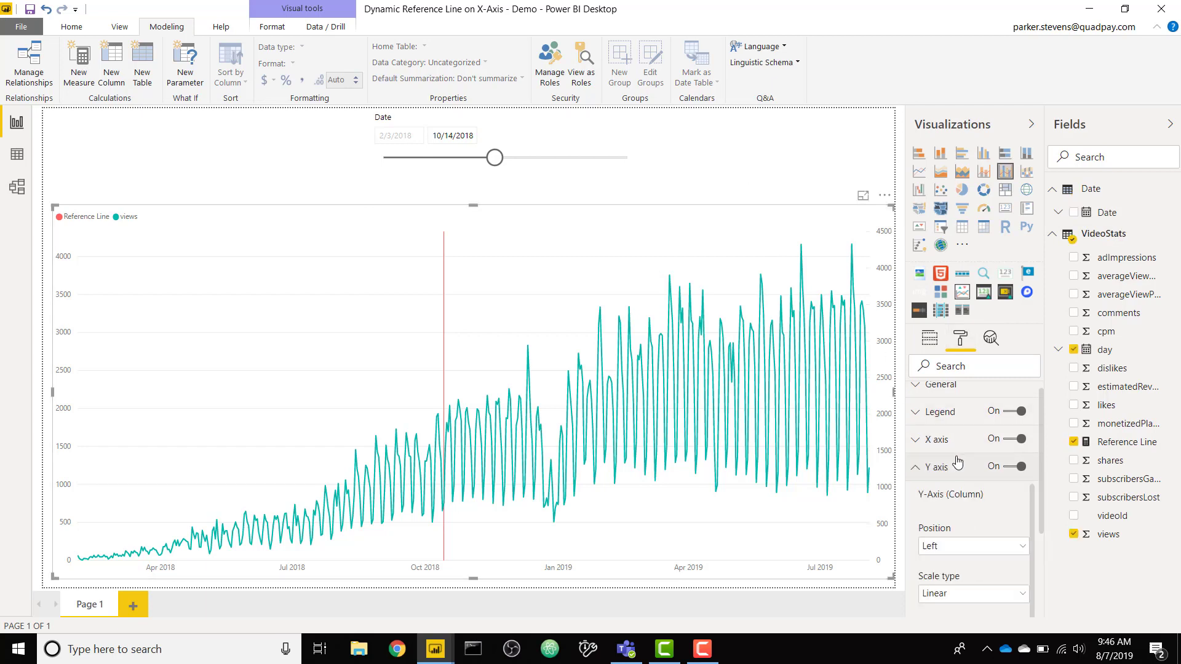
pyautogui.scroll(-8, 957, 462)
pyautogui.scroll(-5, 957, 462)
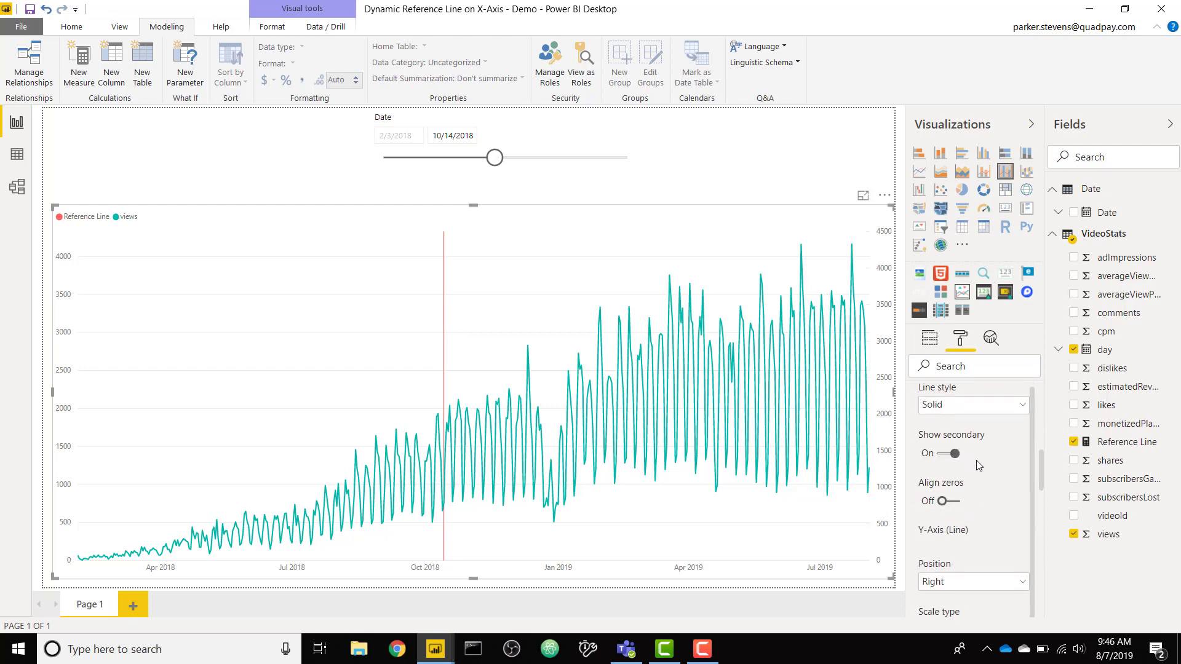
pyautogui.click(952, 453)
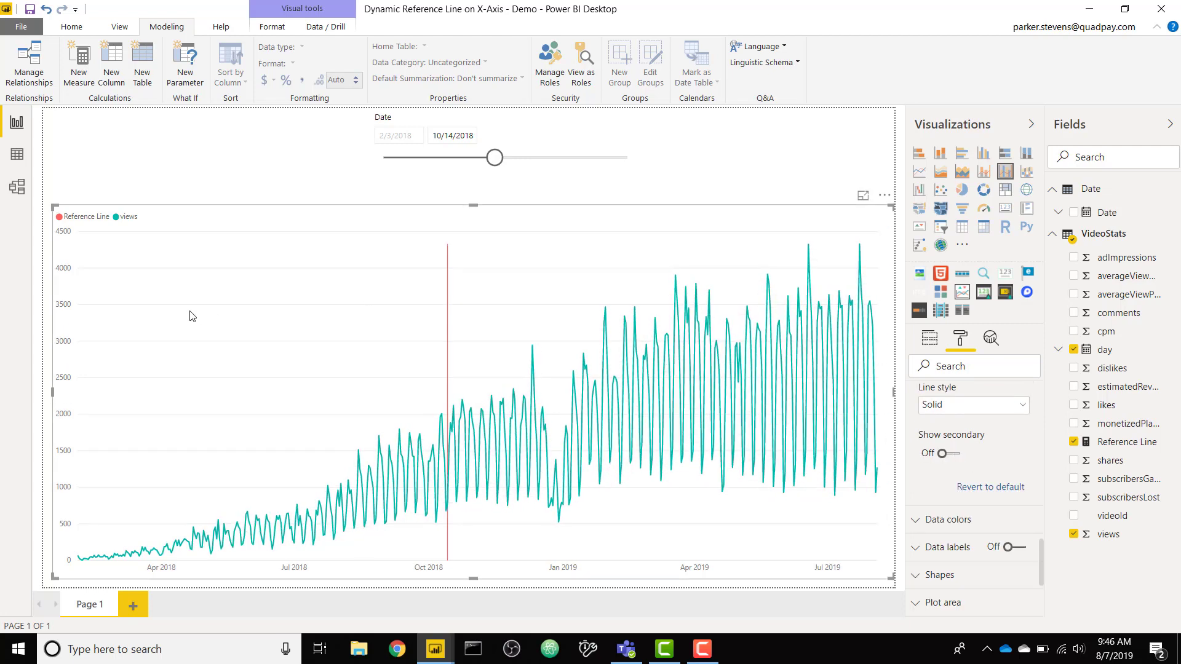
pyautogui.moveTo(494, 161); pyautogui.dragTo(524, 160)
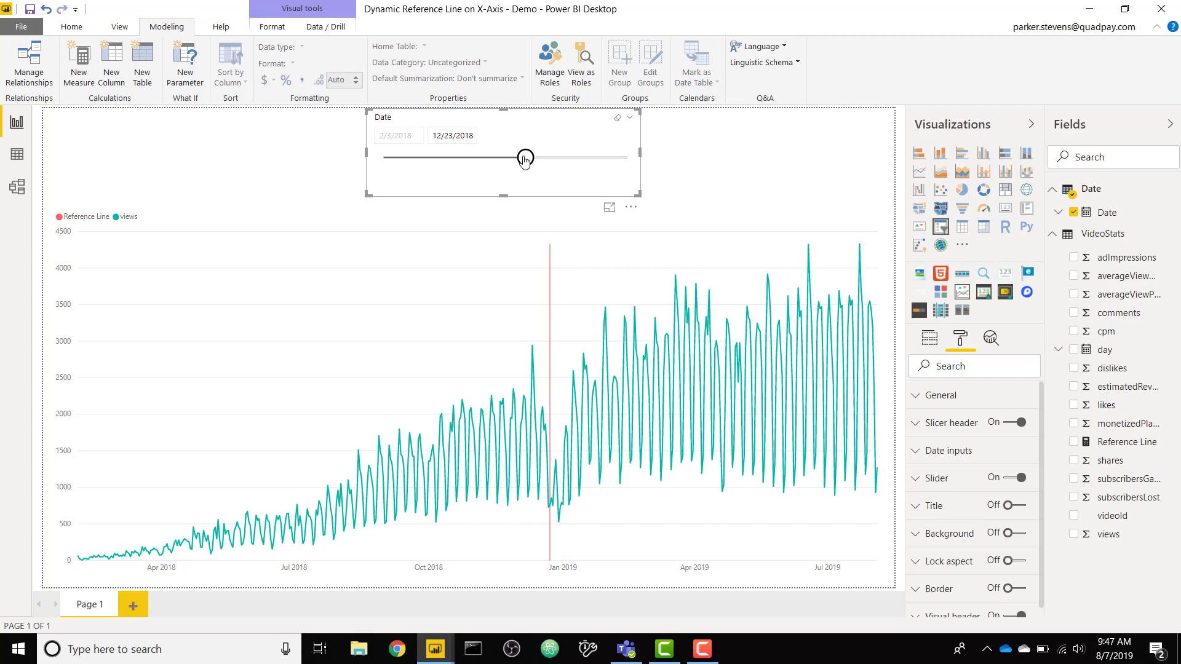
# Drag the slicer's end date back to 5/24/2018, moving the red line to late May 2018.
pyautogui.moveTo(525, 159); pyautogui.dragTo(430, 153)
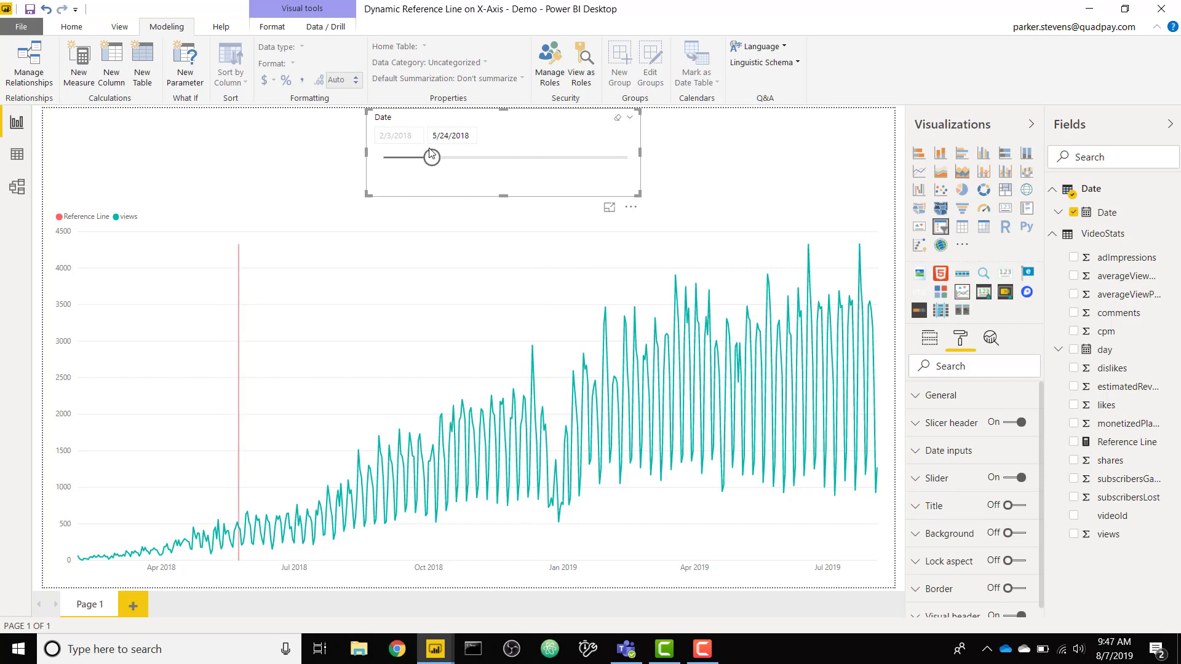